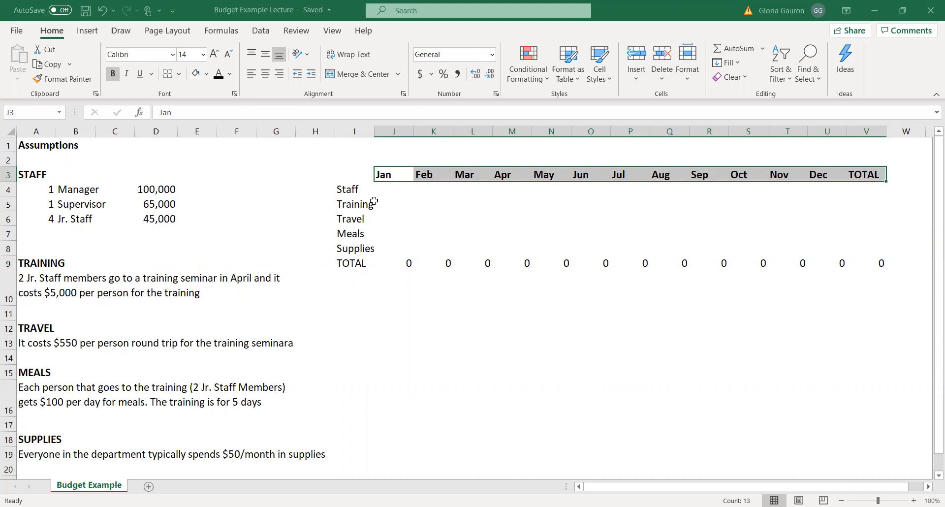
left_click_drag(347, 190, 863, 190)
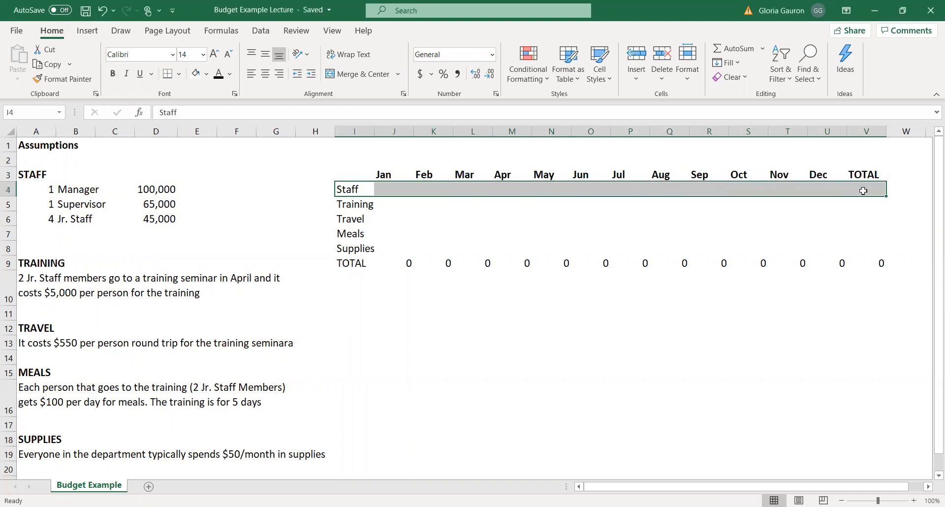
left_click(763, 414)
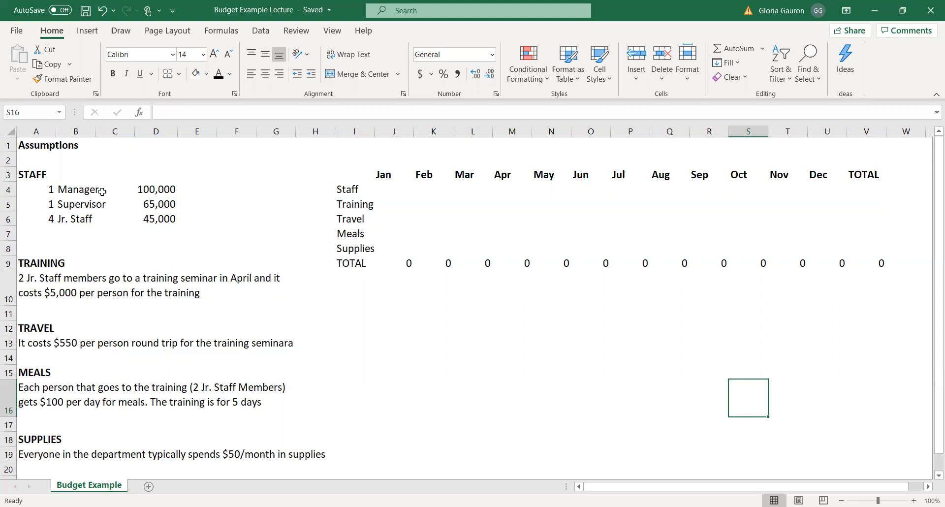
left_click(167, 187)
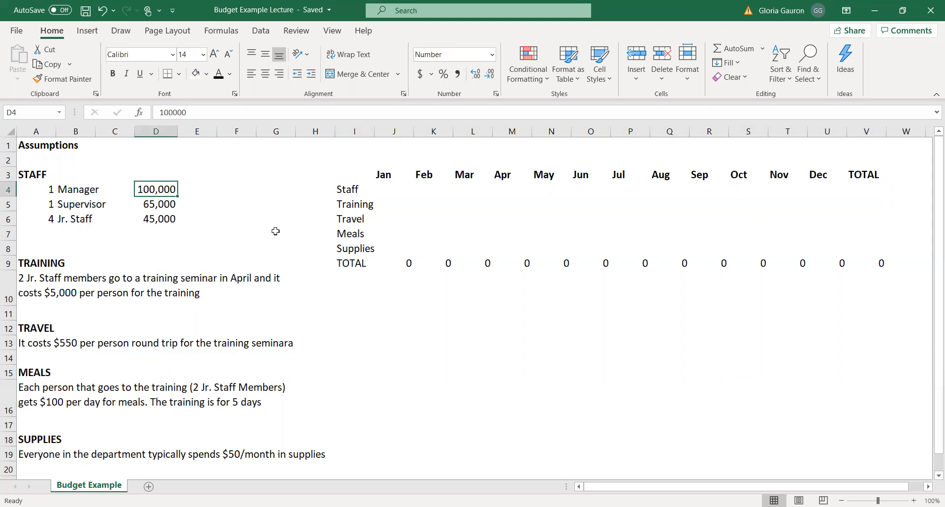
Calculate the manager's monthly salary in F4 by dividing the annual salary in D4 by 12.
left_click(230, 186)
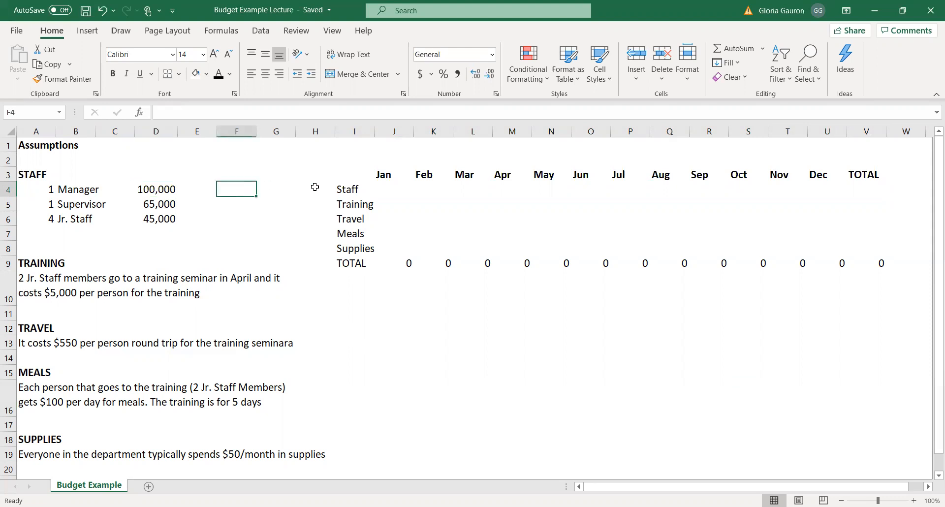
type("=")
left_click(153, 191)
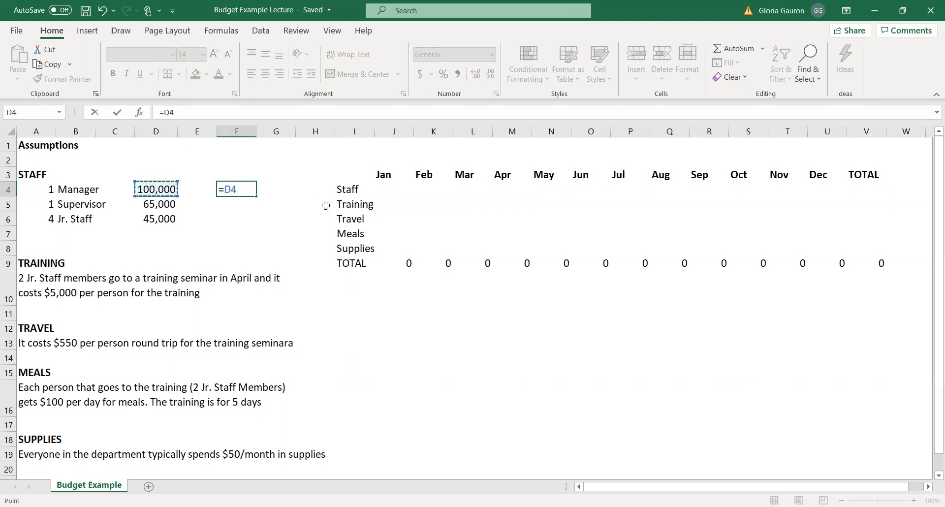
type("/12")
key("Return")
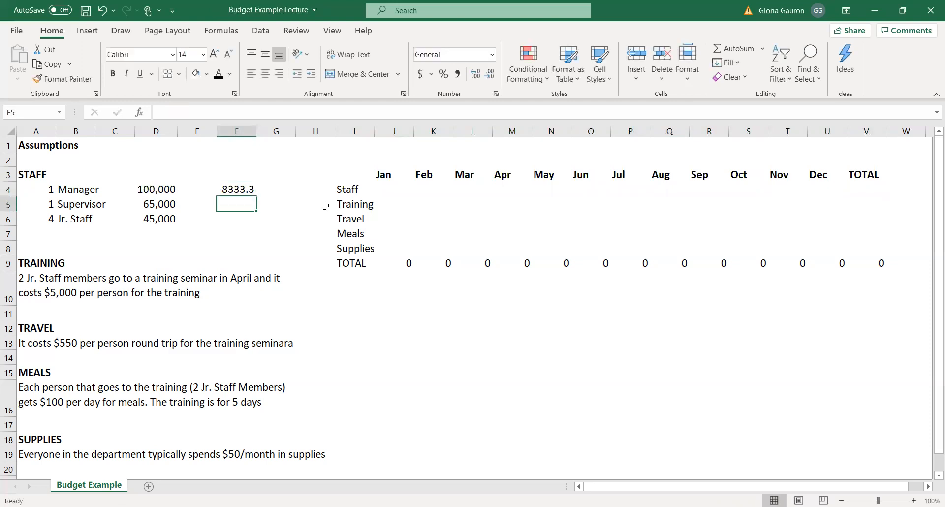
left_click(240, 188)
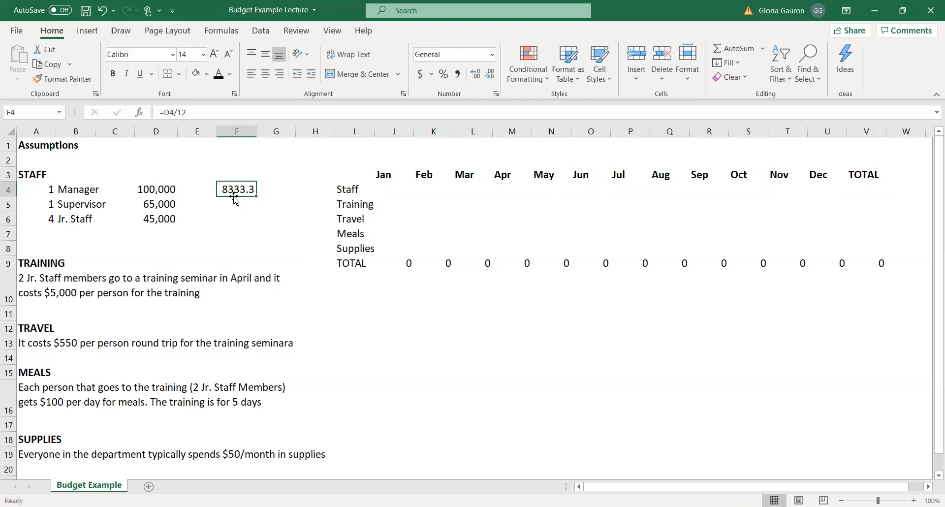
left_click_drag(379, 189, 805, 186)
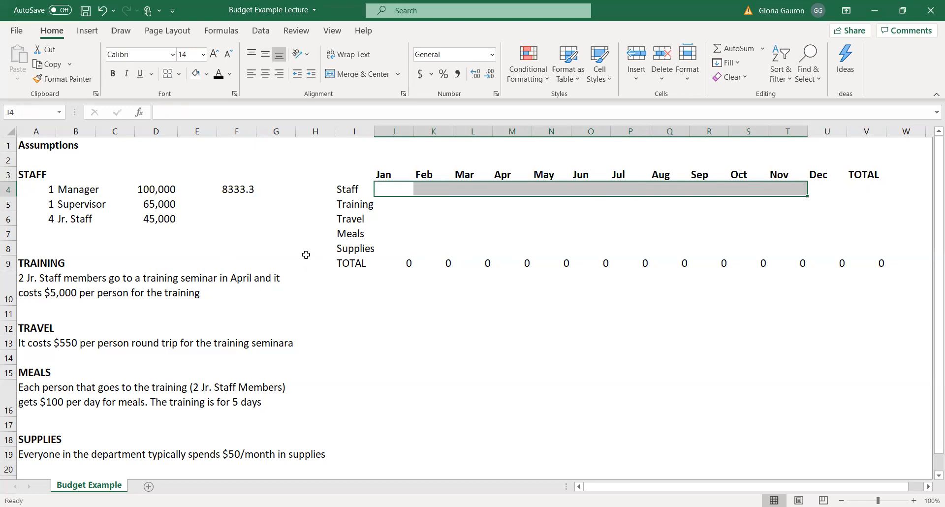
Calculate the supervisor's monthly salary in F5 with the formula =D5/12.
left_click(235, 206)
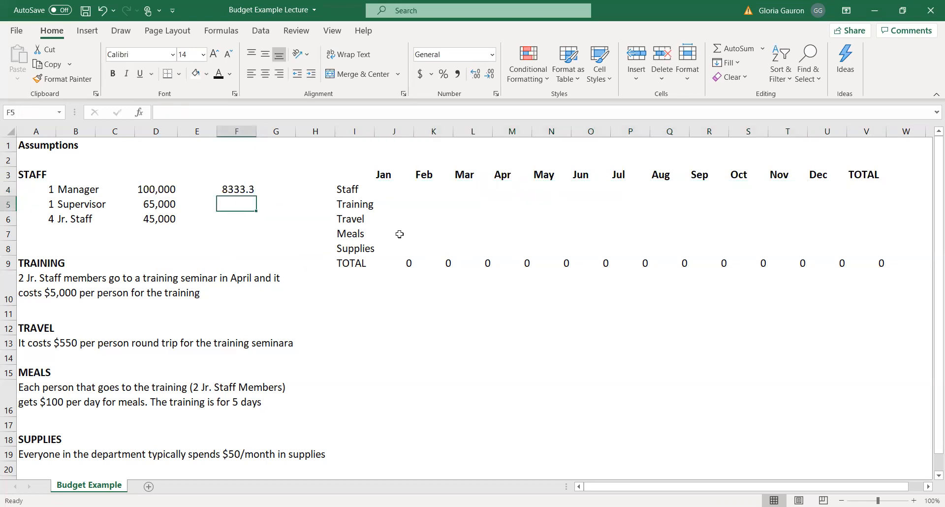
type("=")
left_click(156, 205)
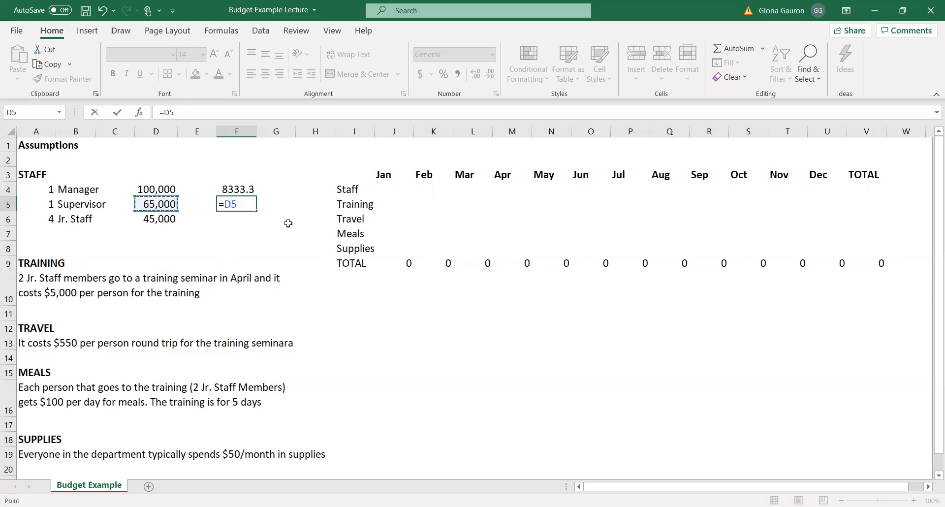
type("/12")
key("Return")
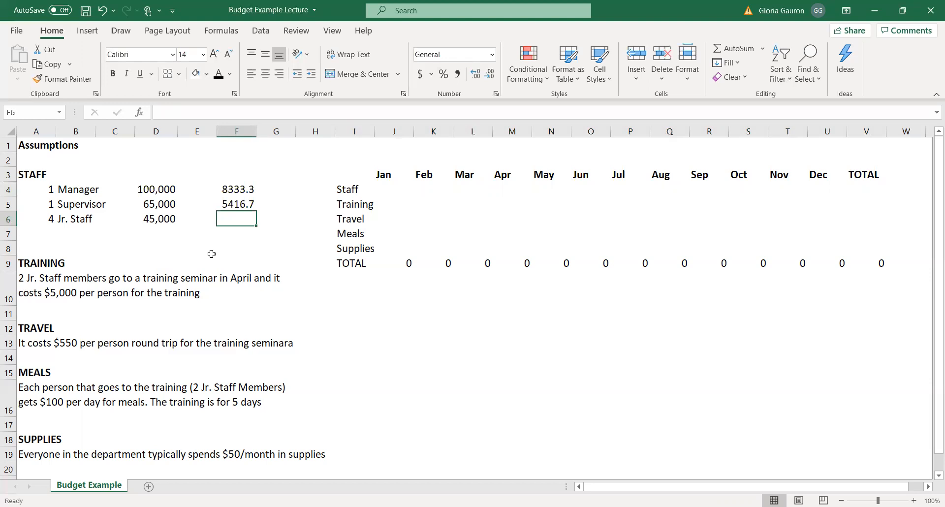
Calculate the monthly salary of one junior staff member in F6 with the formula =D6/12.
type("=")
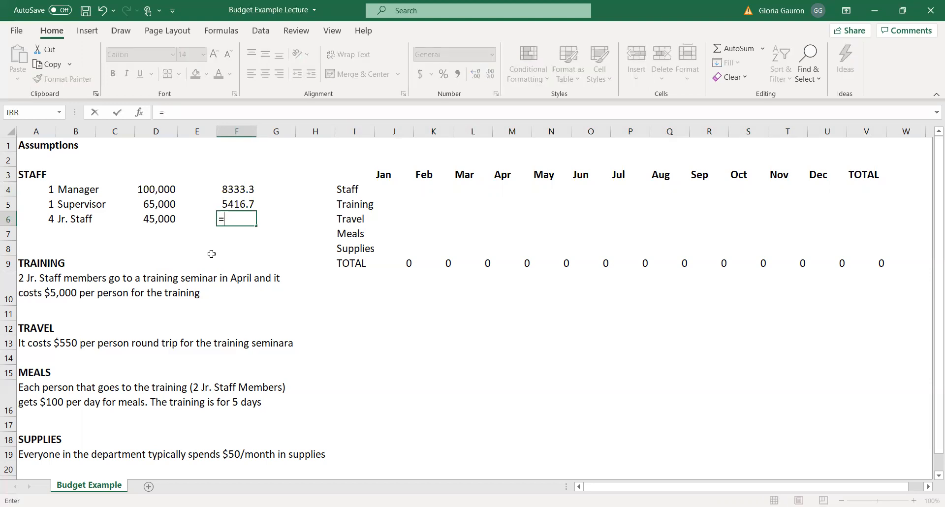
left_click(166, 218)
type("/12")
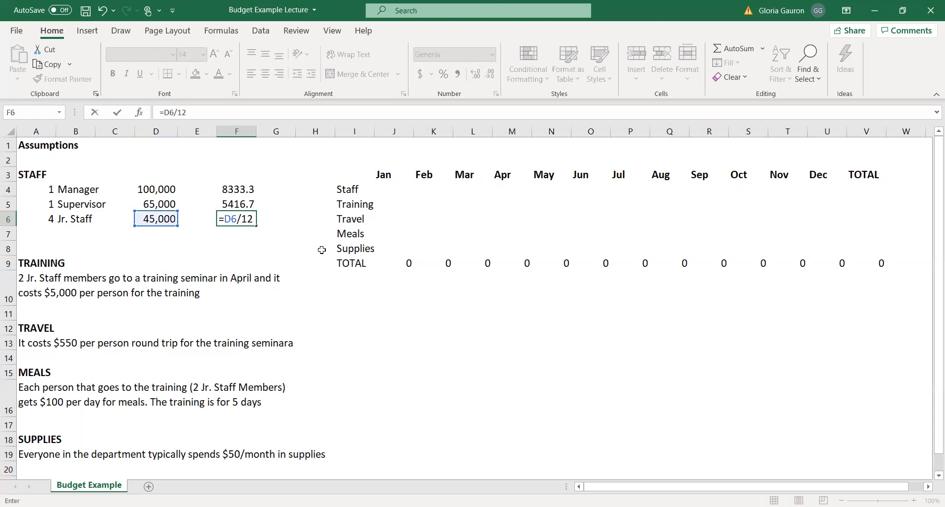
key("Return")
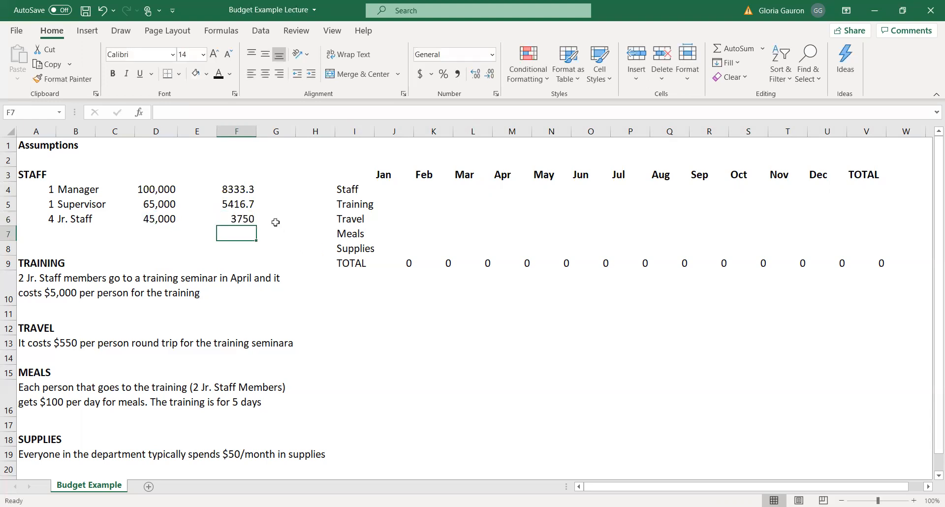
Calculate the monthly cost of all junior staff in G6 by multiplying F6 by the headcount in A6.
left_click(40, 218)
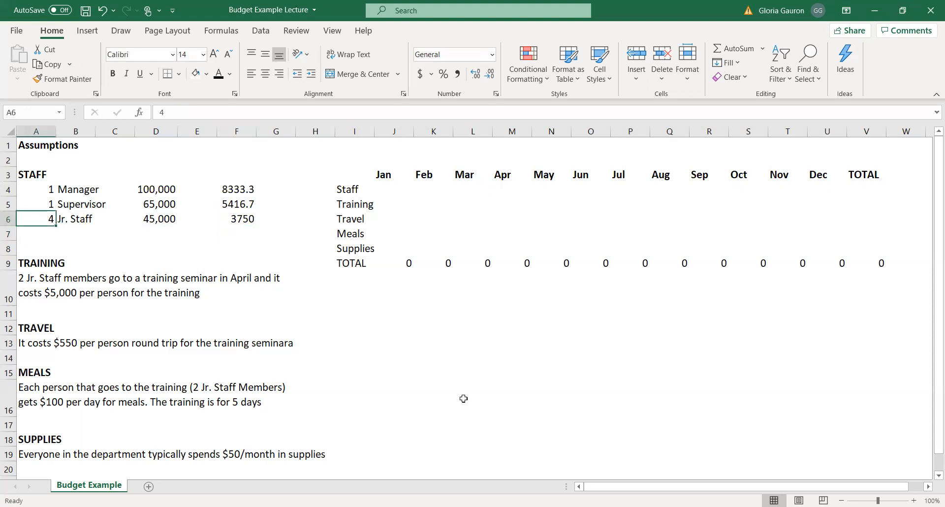
left_click(273, 220)
type("=")
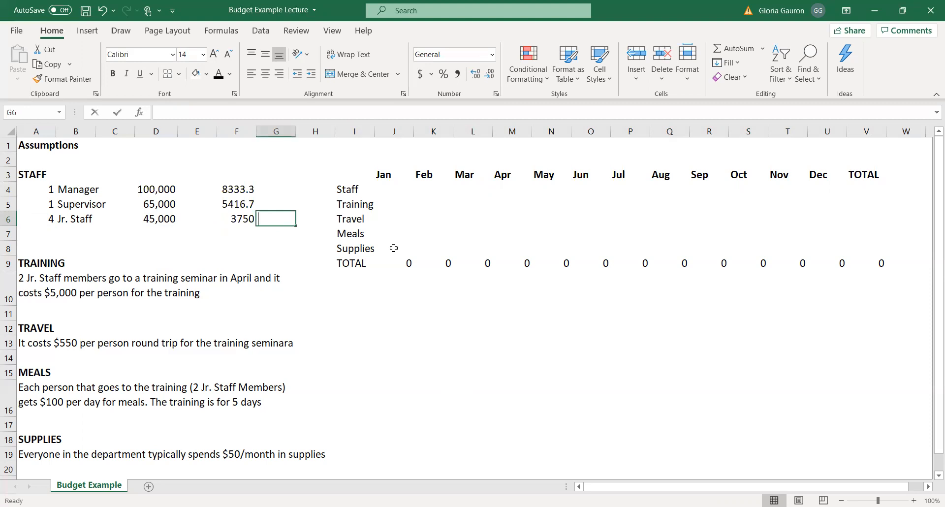
left_click(231, 219)
type("*")
left_click(45, 219)
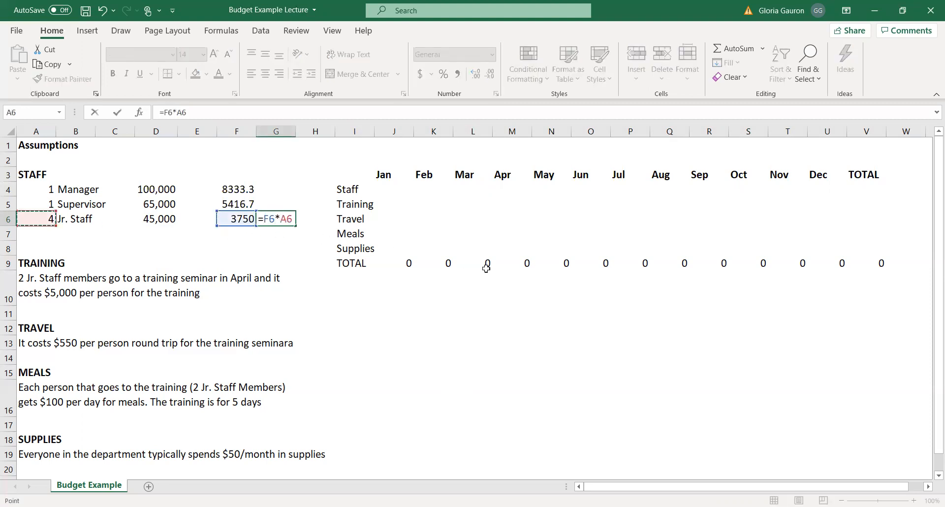
key("Return")
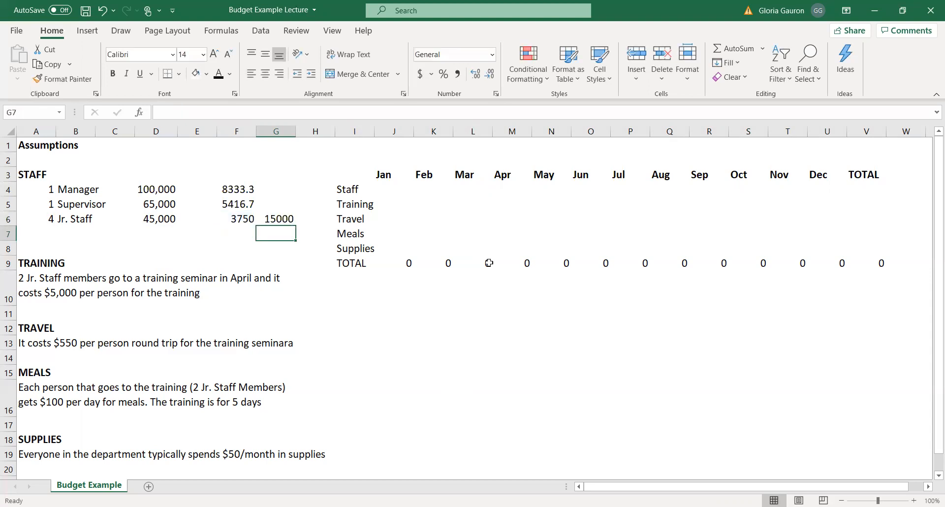
Try to copy the manager and supervisor monthly salaries from F4:F5 into G4:G5.
left_click_drag(244, 192, 242, 202)
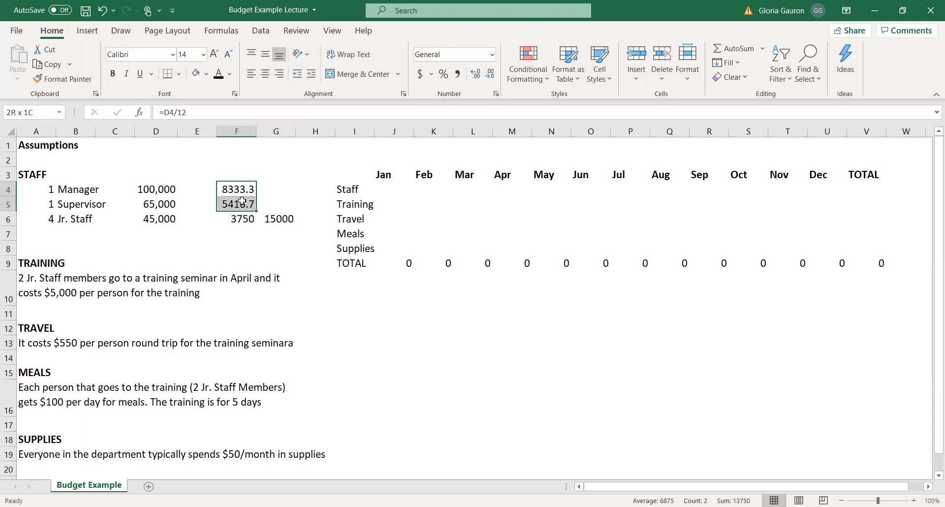
key("ctrl+c")
left_click_drag(274, 187, 275, 204)
key("ctrl+v")
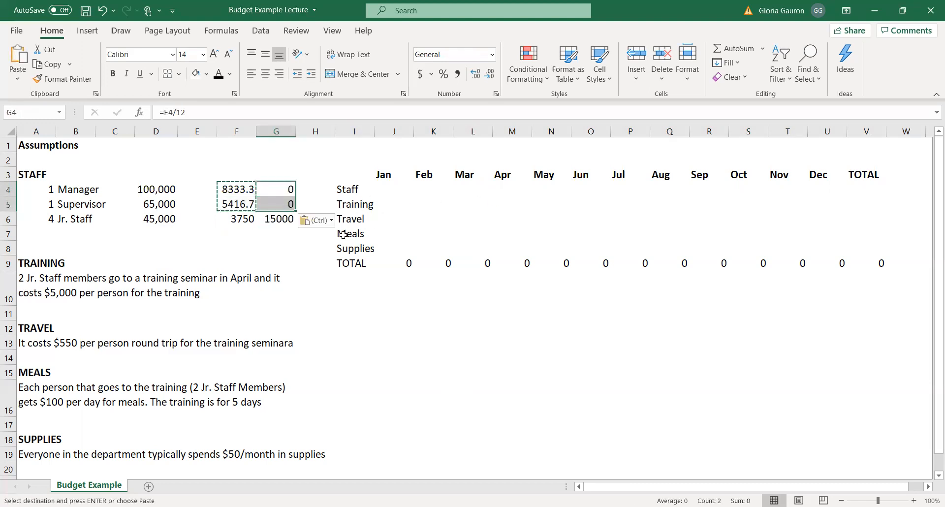
Replace the contents of G4 with the fixed value 8333.33 and those of G5 with 5416.70.
left_click(277, 188)
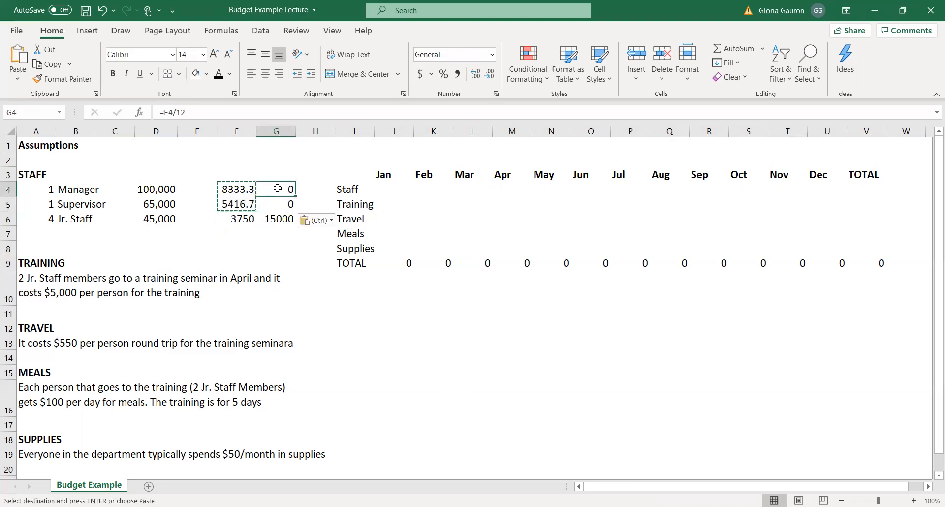
right_click(280, 194)
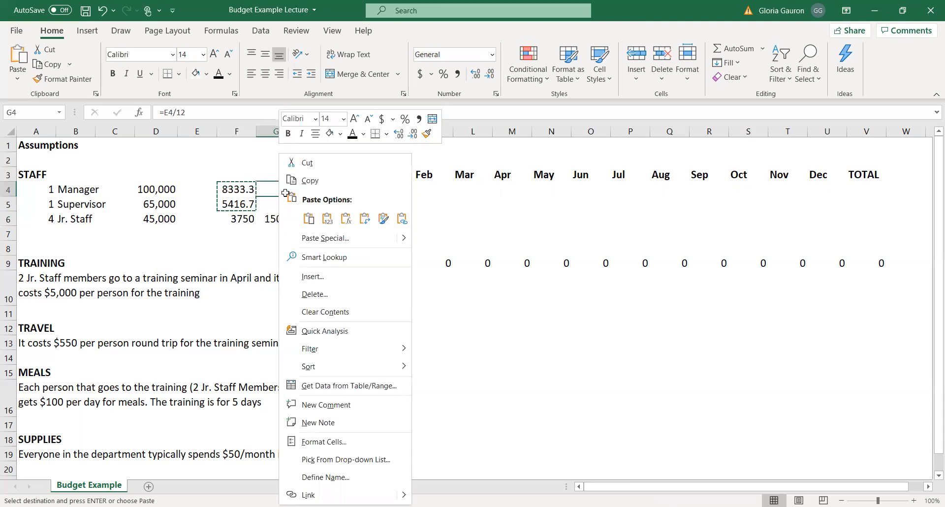
key("Escape")
type("8333.33")
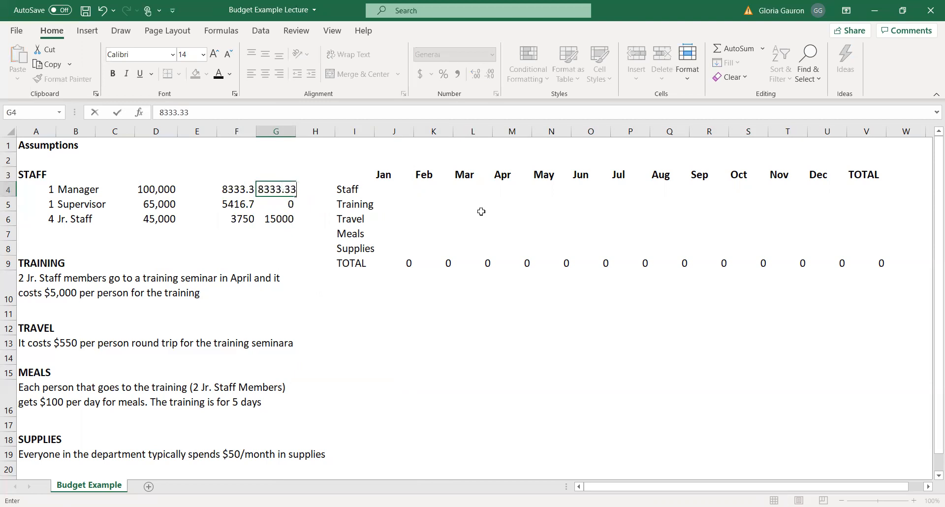
key("Return")
type("5416.70")
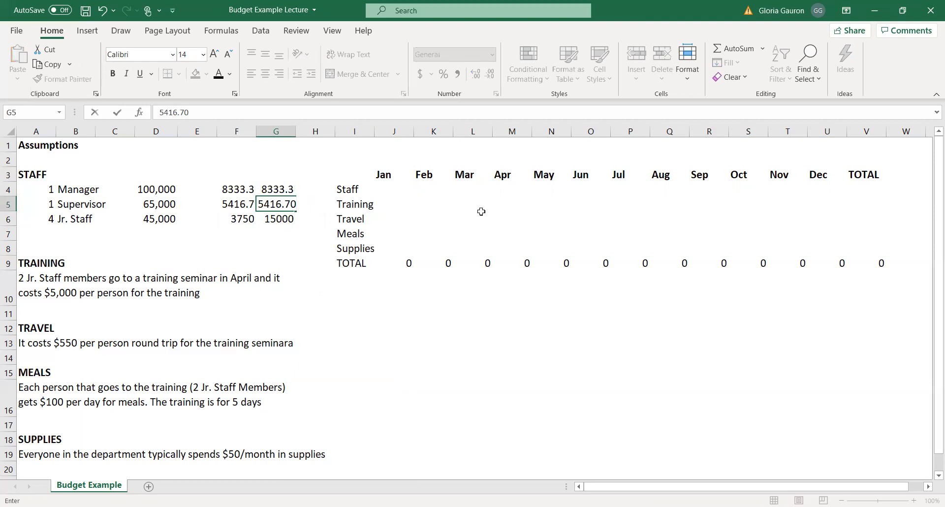
key("Return")
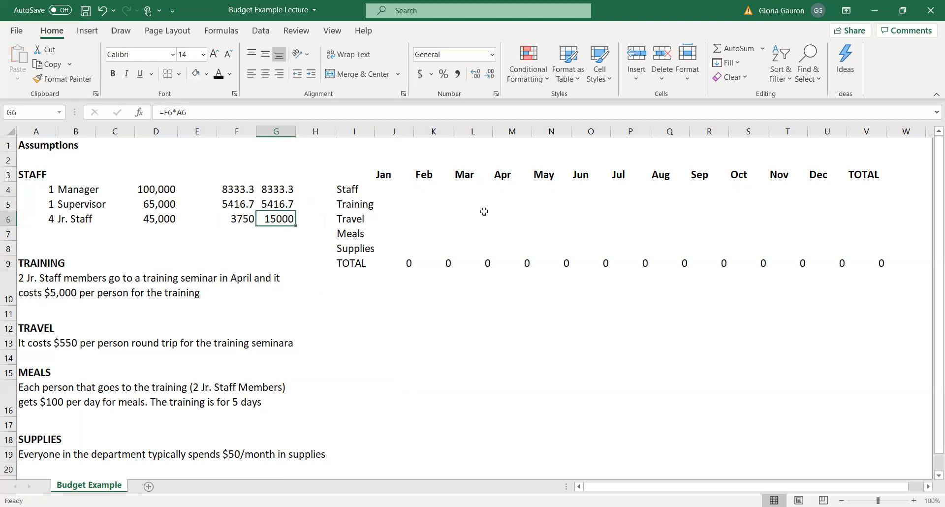
Total the monthly staff costs in G4:G6 with a sum in G7.
left_click(270, 183)
left_click_drag(275, 203, 278, 232)
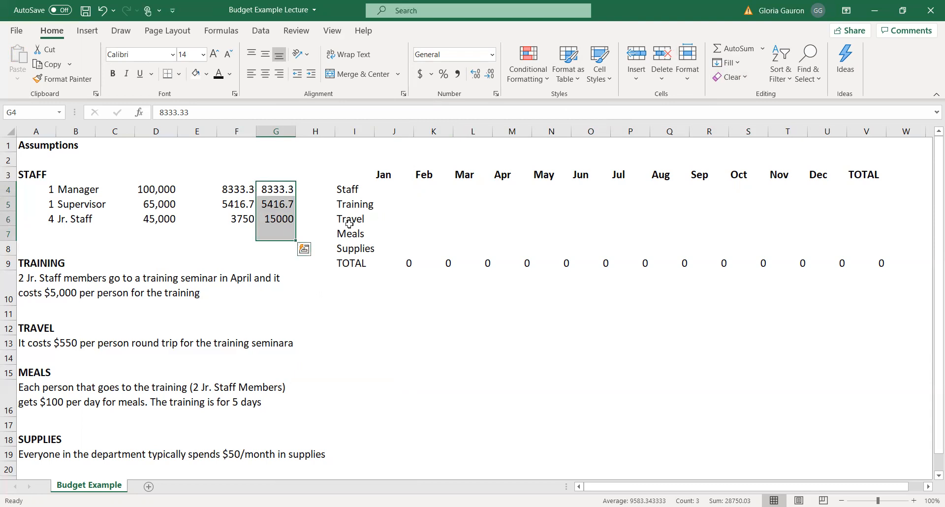
left_click(277, 234)
left_click_drag(273, 188, 283, 230)
left_click(737, 49)
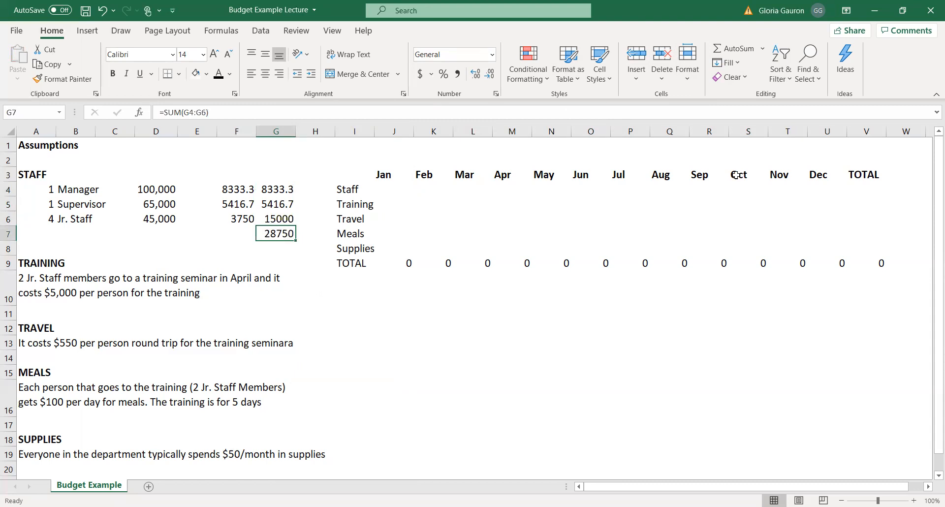
left_click_drag(350, 191, 836, 187)
left_click(262, 234)
left_click_drag(379, 189, 805, 181)
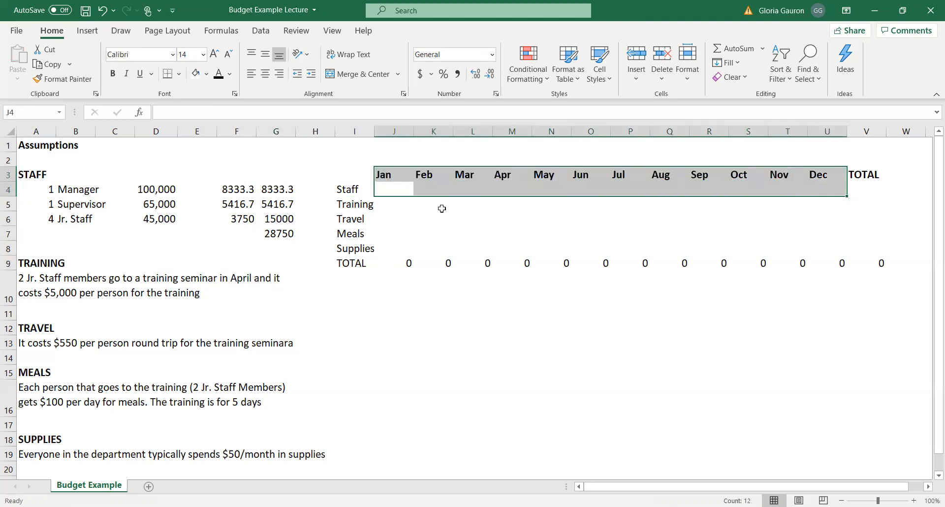
Link the January staff cost in J4 to the monthly staff total with the formula =G7.
left_click(399, 190)
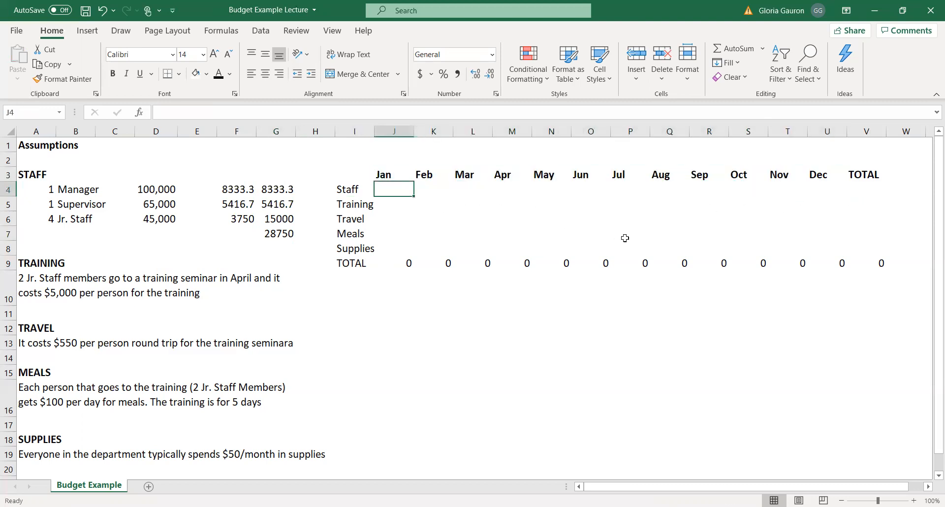
type("=")
key("Down")
key("Down")
key("Down")
key("Left")
key("Left")
key("Left")
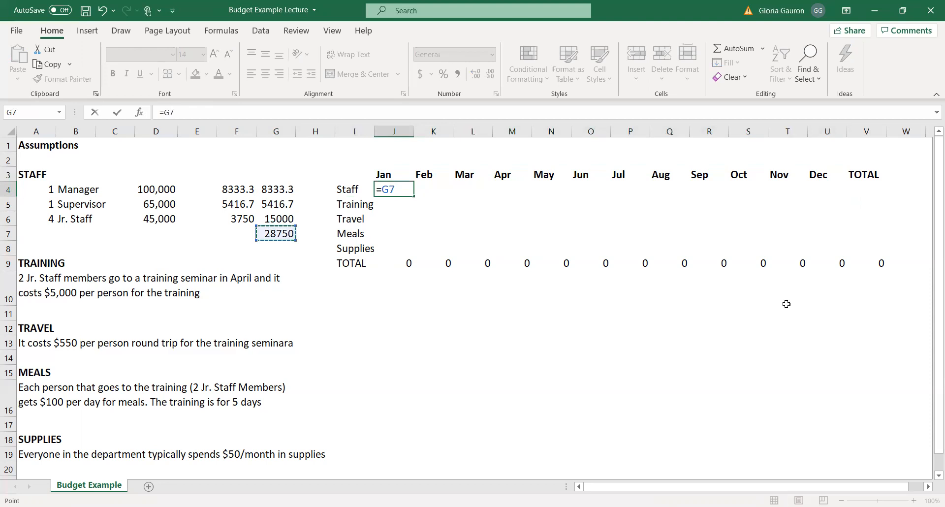
key("Return")
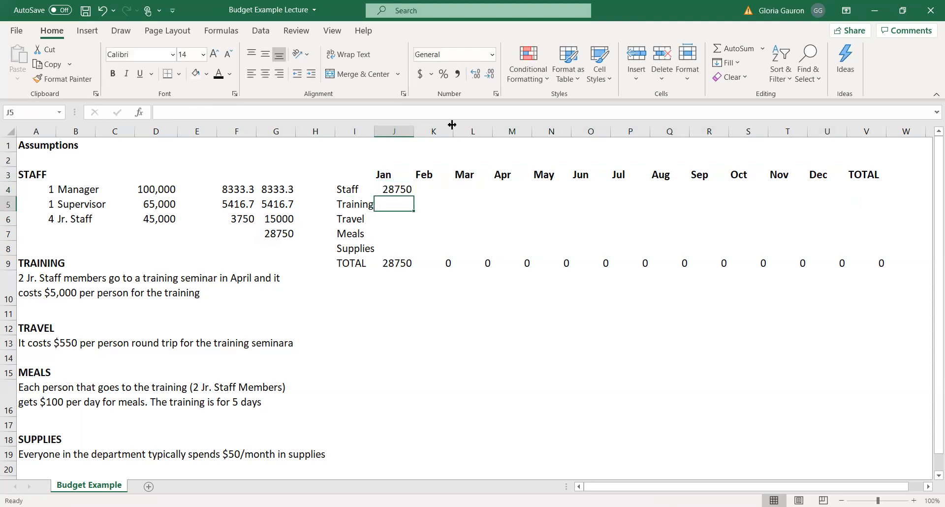
Make the January staff cost formula absolute as =$G$7 and fill it across the Staff row through December.
left_click(888, 48)
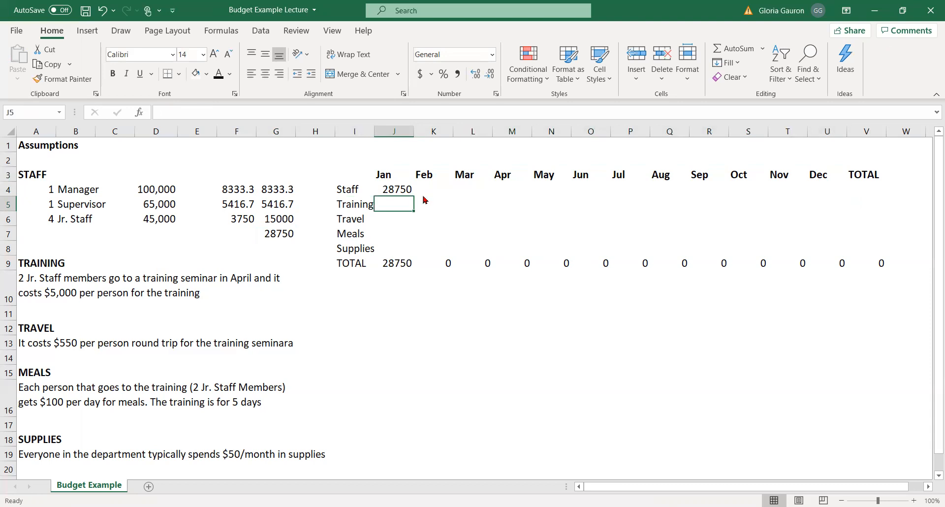
left_click(395, 188)
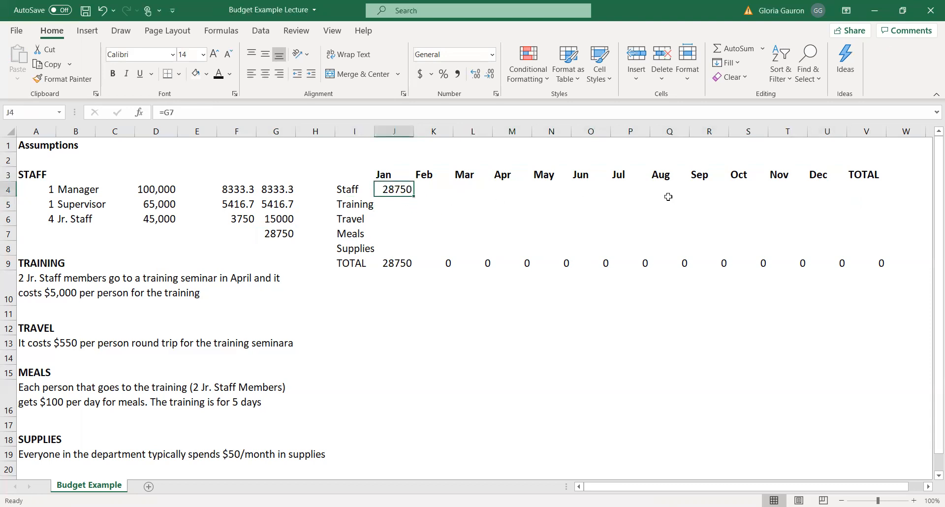
left_click(162, 116)
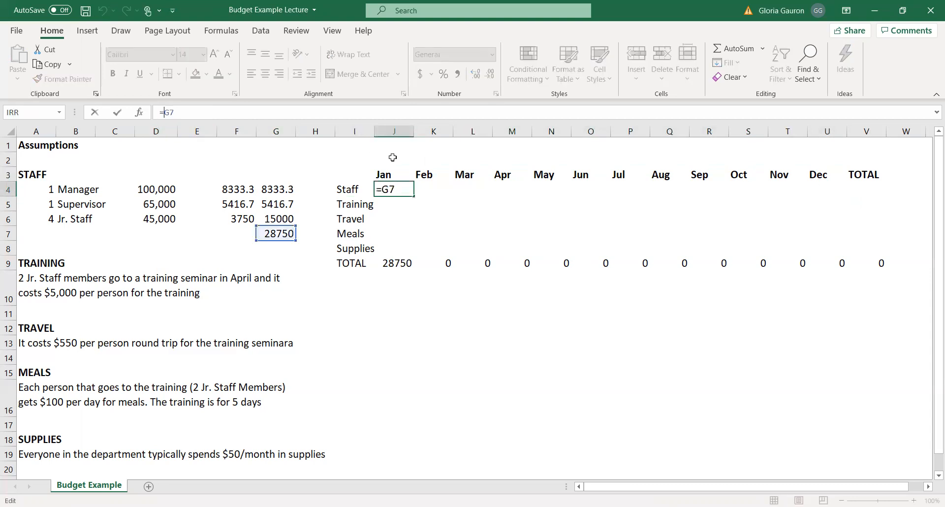
type("$")
key("Right")
type("$")
key("Return")
left_click(397, 191)
left_click_drag(414, 196, 839, 191)
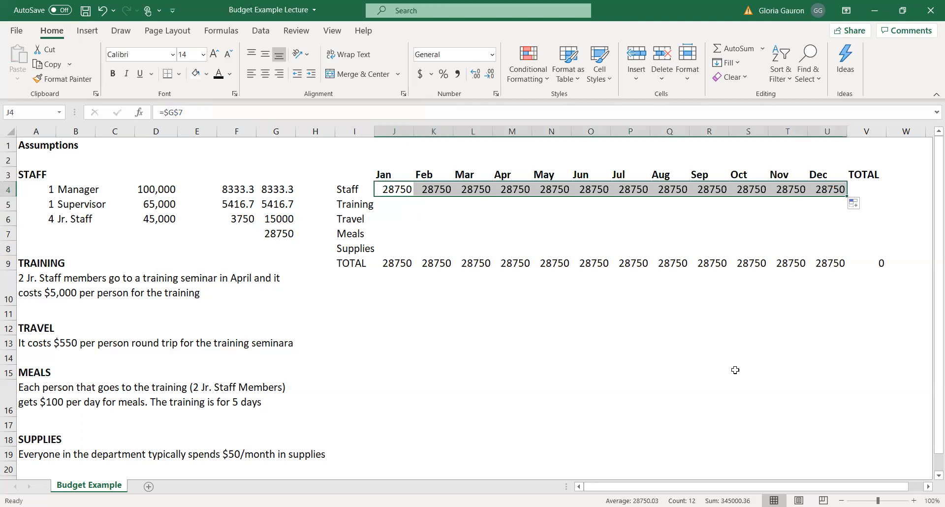
Enter 10000 as the April training cost in M5, based on the training assumption for two Jr. Staff members.
left_click(736, 370)
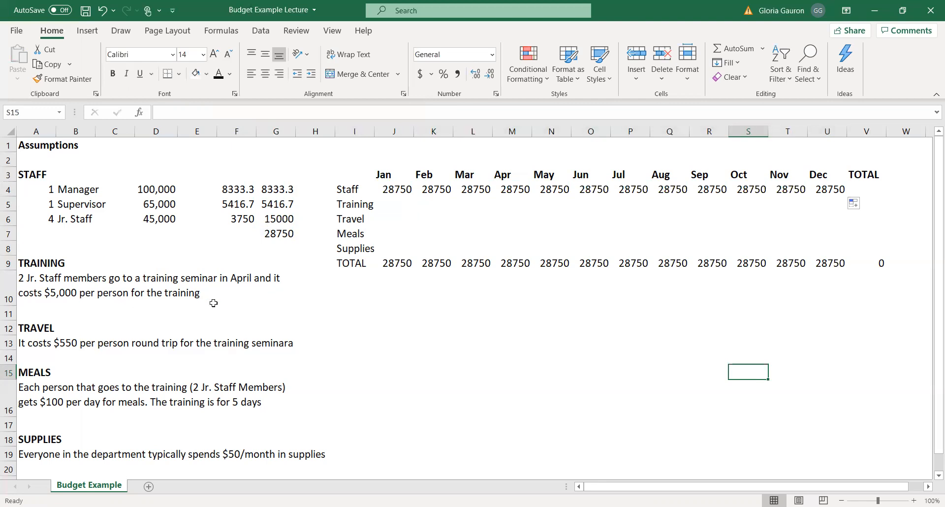
left_click(62, 293)
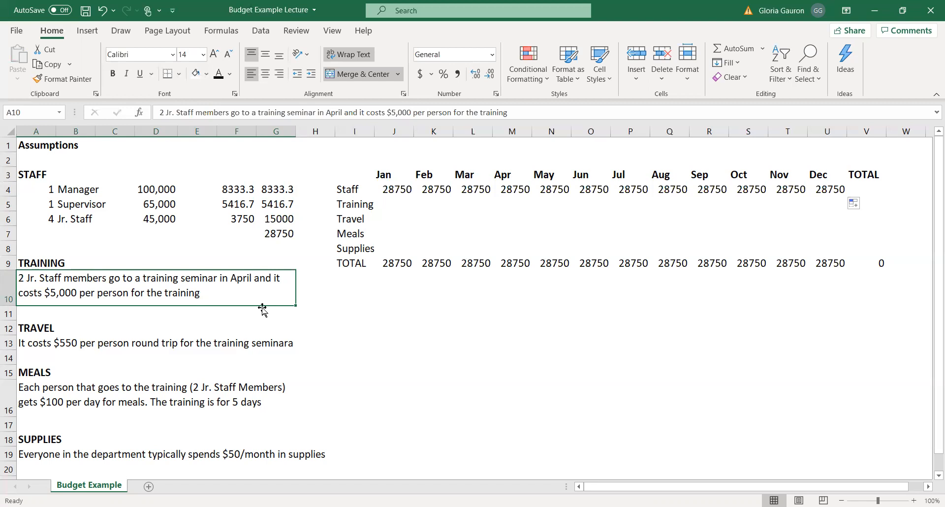
left_click_drag(352, 200, 517, 204)
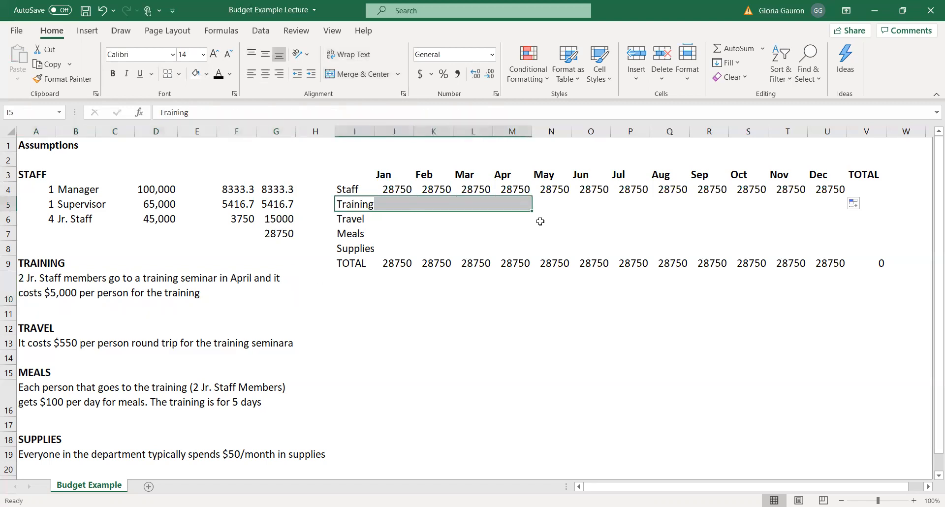
left_click(514, 204)
type("10000")
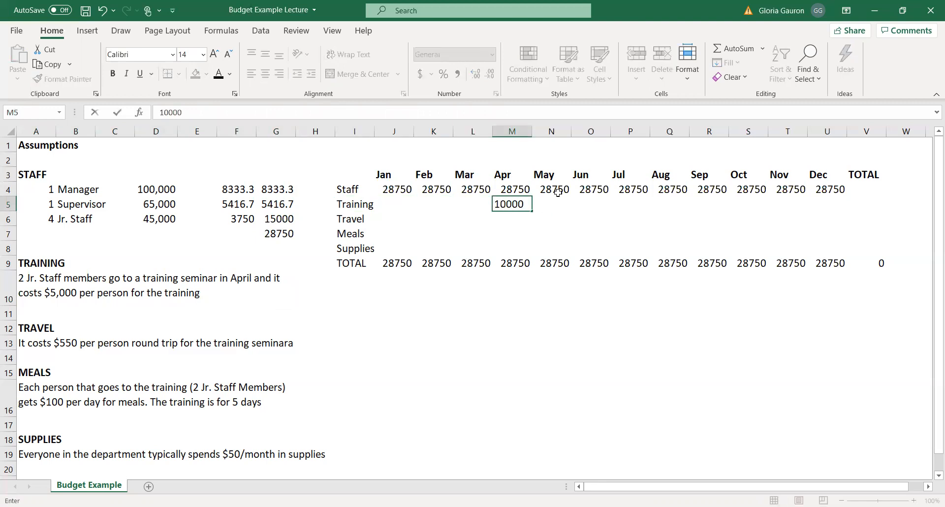
key("Return")
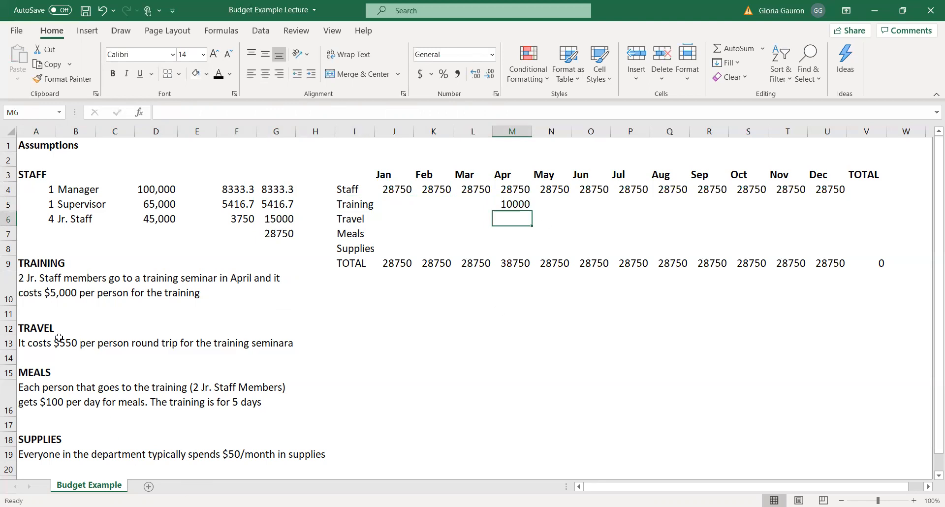
Edit the end of the travel assumption in A13 so that its last word reads "seminaar".
left_click(46, 330)
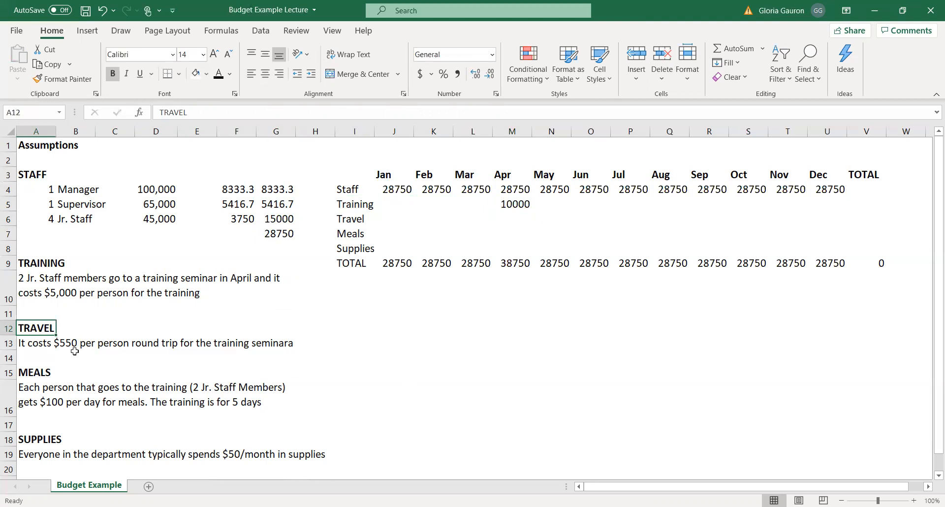
left_click(46, 343)
type("a")
key("BackSpace")
key("BackSpace")
type("are")
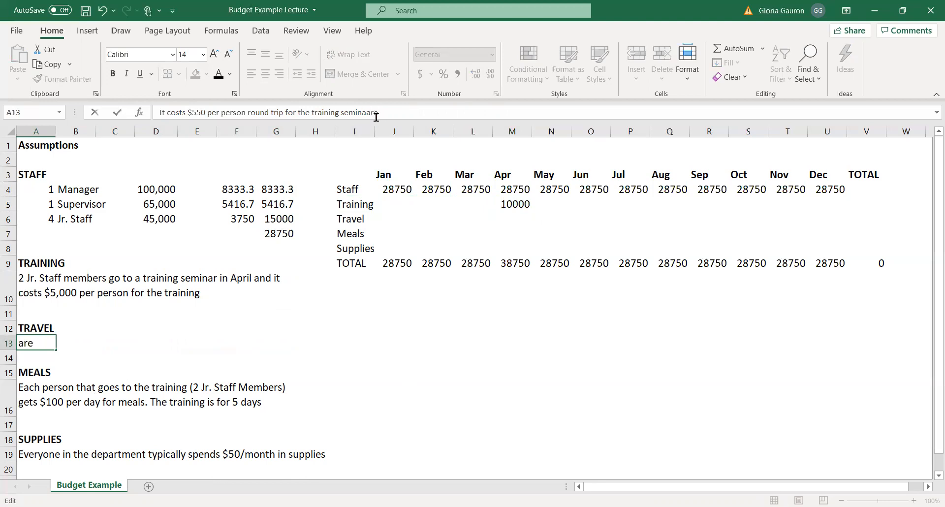
key("BackSpace")
key("Return")
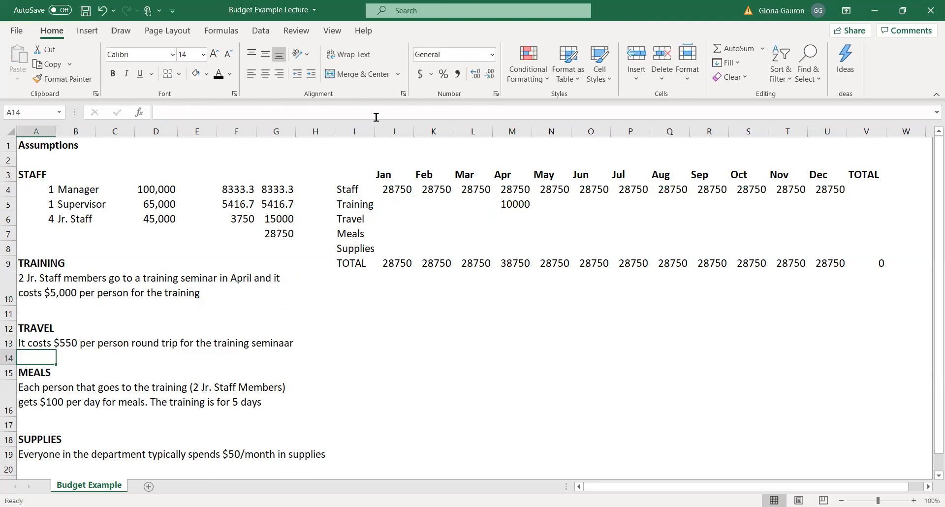
Try to correct the spelling of the last word in the travel assumption in A13.
left_click(78, 342)
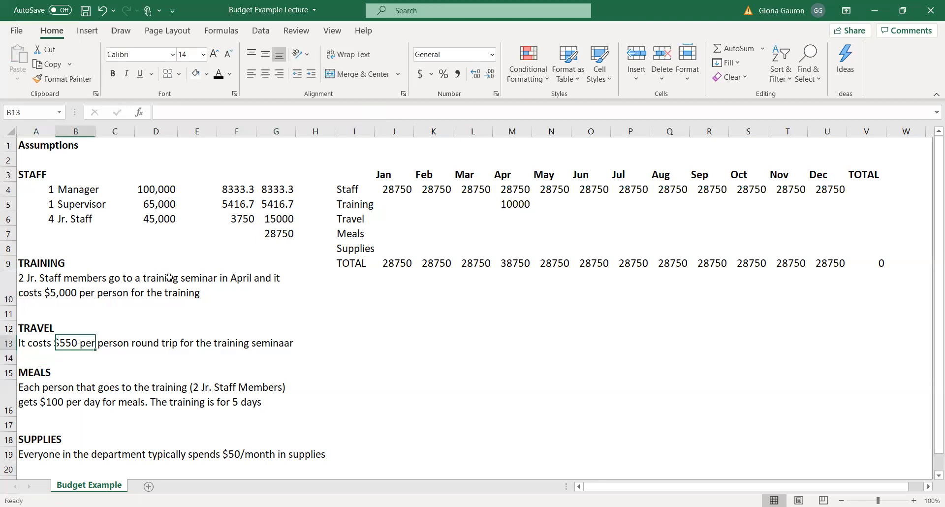
left_click(43, 348)
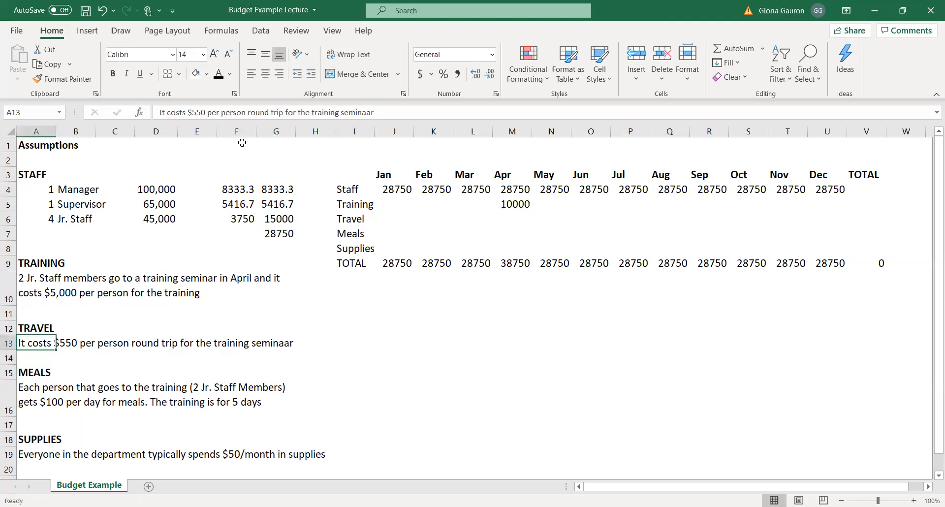
left_click(382, 113)
key("BackSpace")
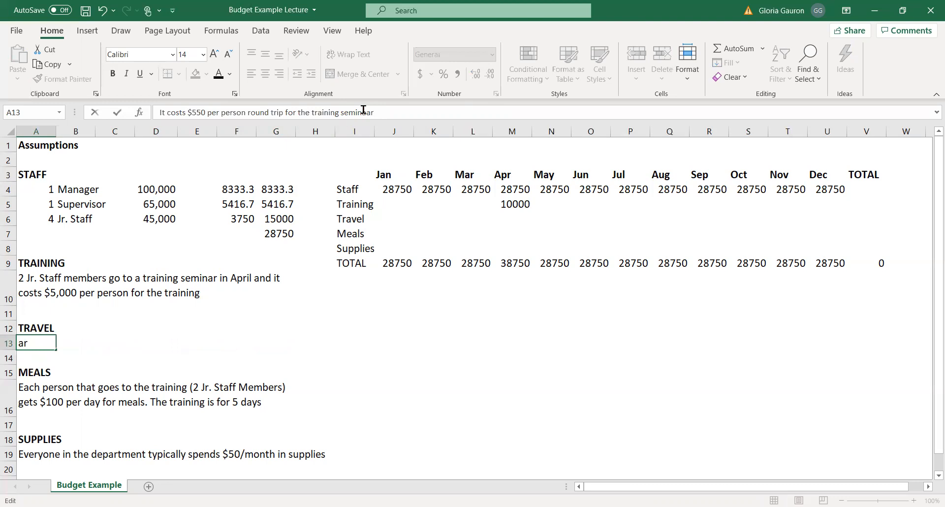
type("r")
key("Return")
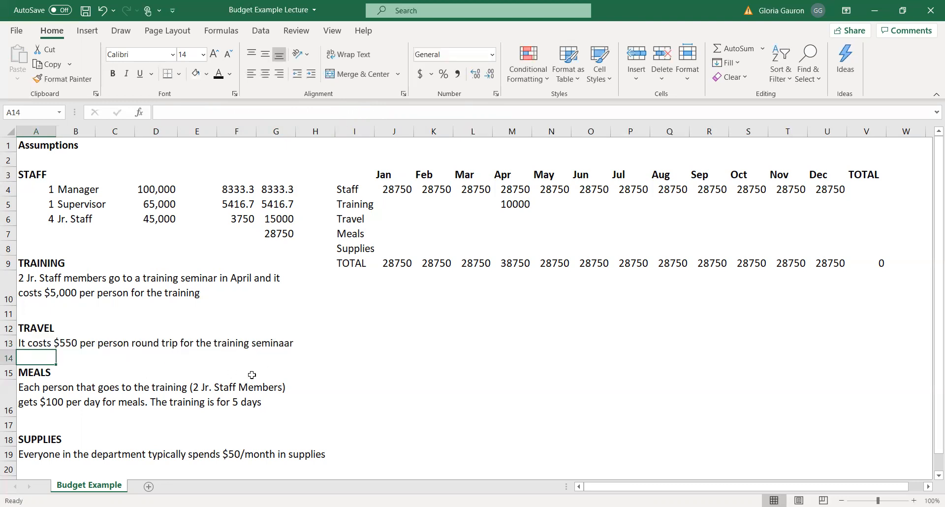
Calculate the travel cost for two people beside the travel assumption in H13 with the formula =550*2.
left_click(323, 344)
type("=")
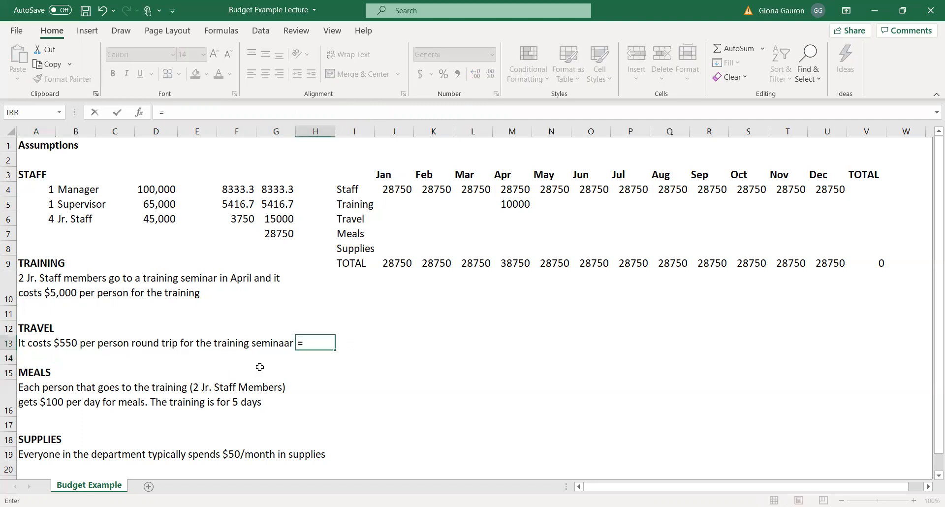
type("550*2")
key("Return")
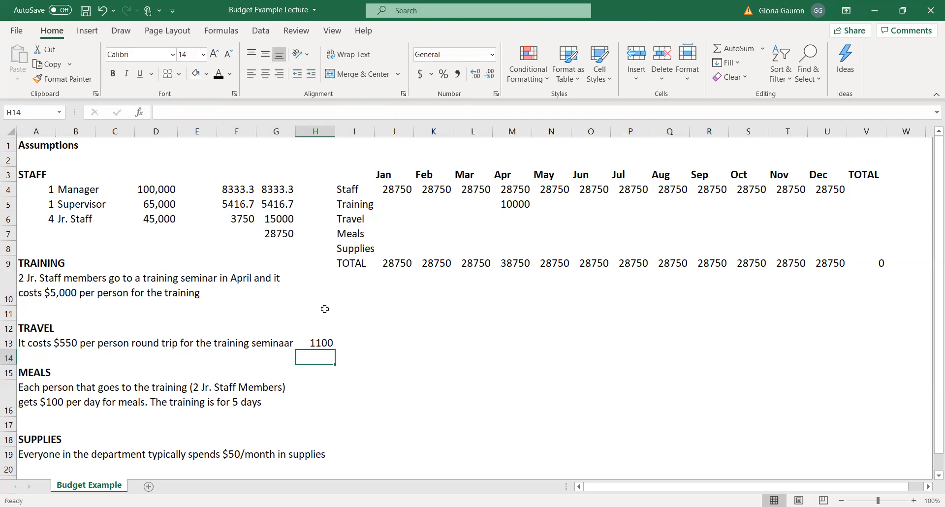
left_click(325, 340)
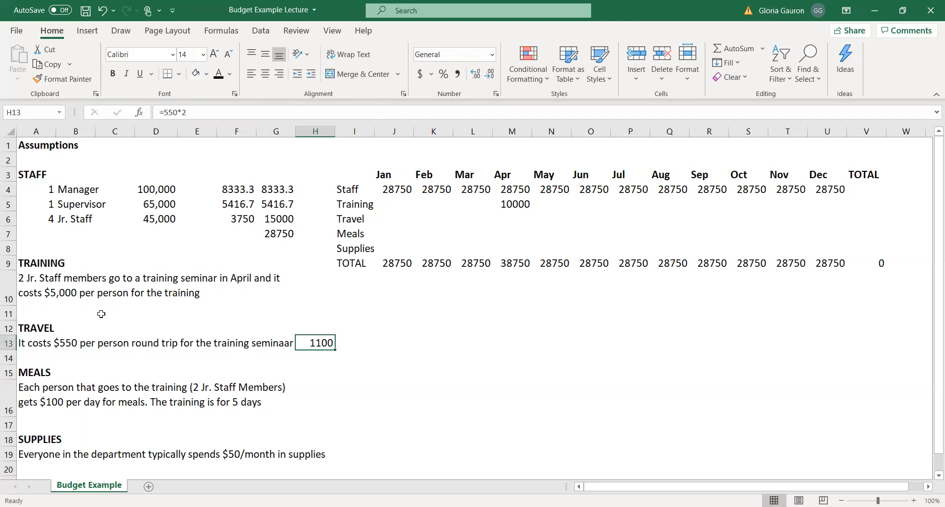
Enter 1100 as the April travel cost in M6, matching the month of the training seminar.
left_click_drag(418, 217, 821, 219)
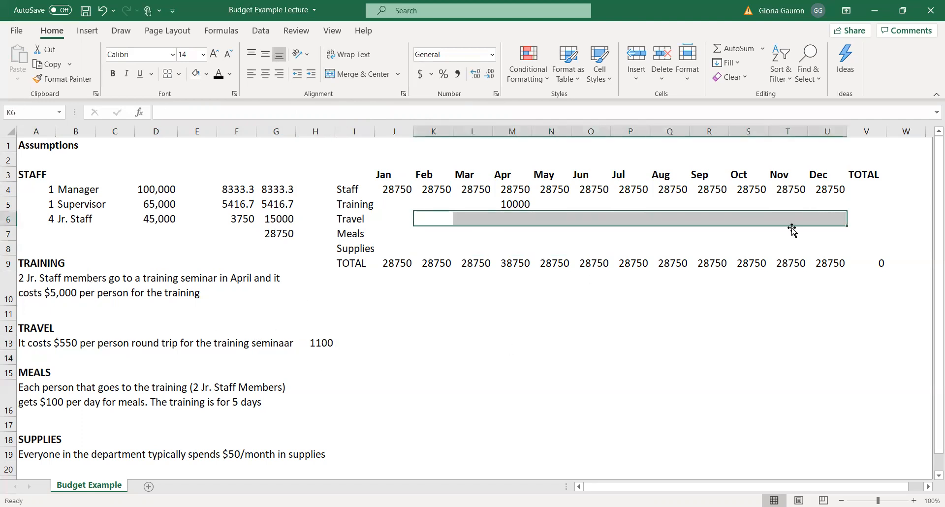
left_click(60, 285)
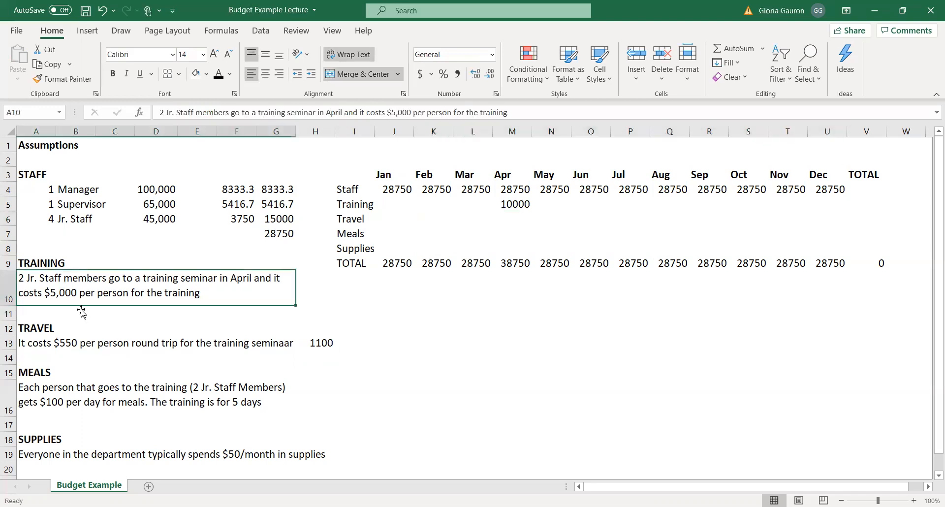
left_click(52, 348)
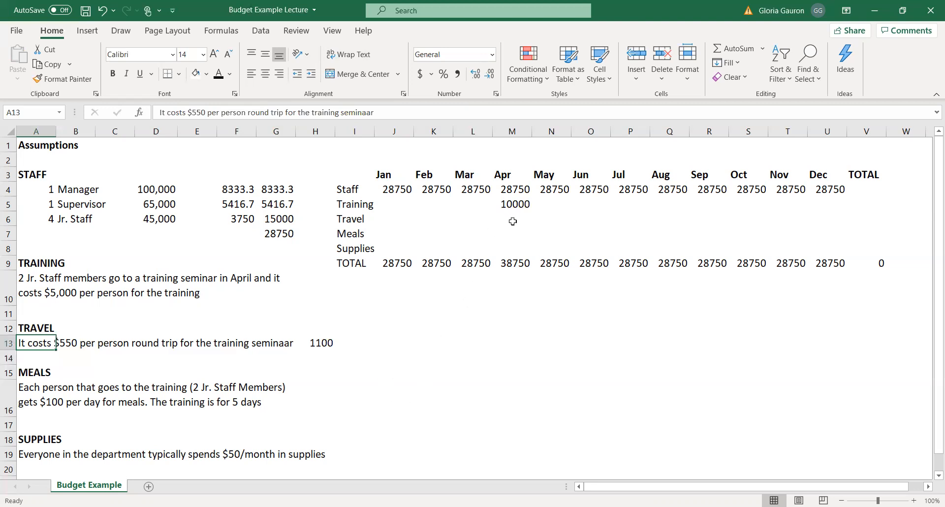
left_click_drag(340, 219, 522, 220)
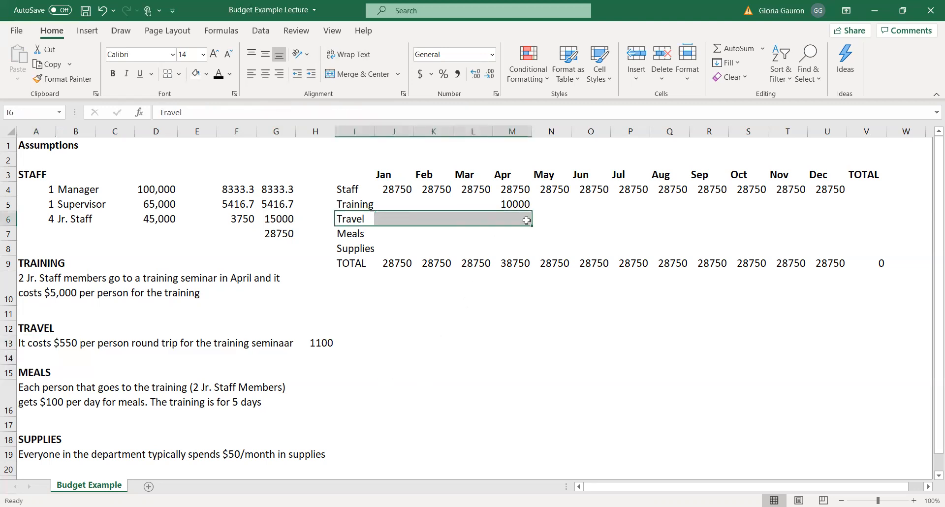
left_click(523, 219)
key("F2")
type("1100")
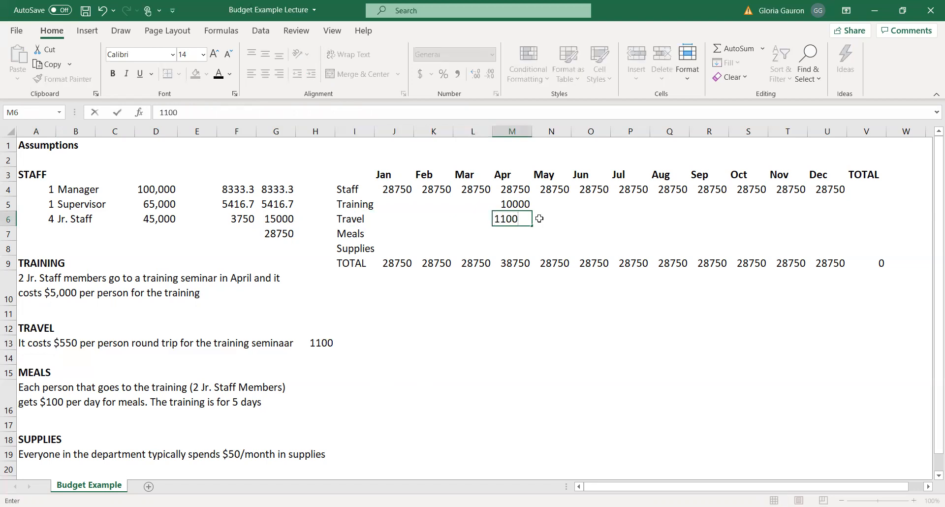
key("Return")
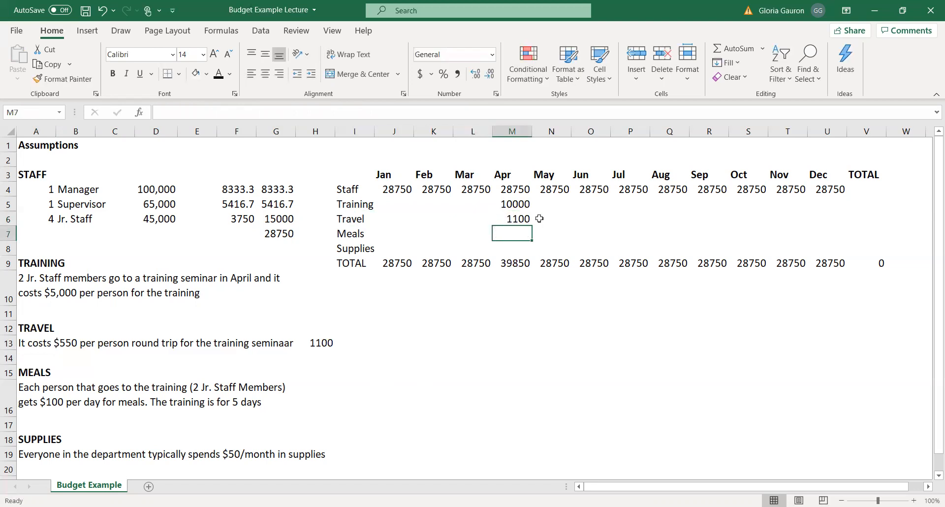
Enter 1000 as the April meals cost in M7, based on the meals assumption for the training.
left_click(53, 390)
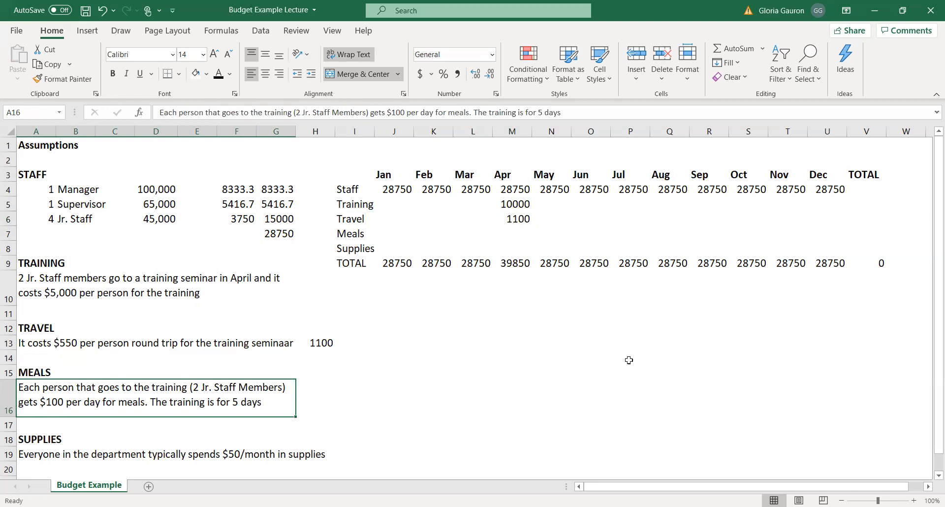
left_click(322, 392)
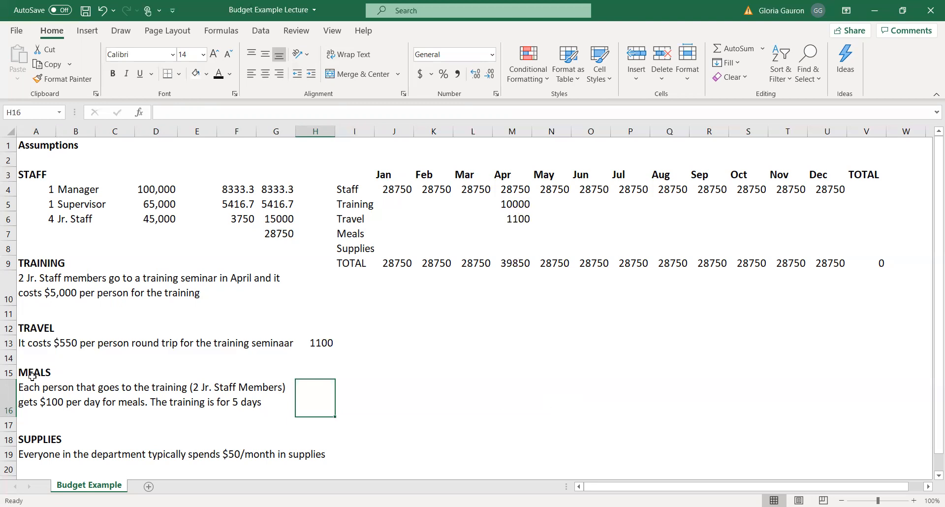
left_click_drag(32, 376, 116, 404)
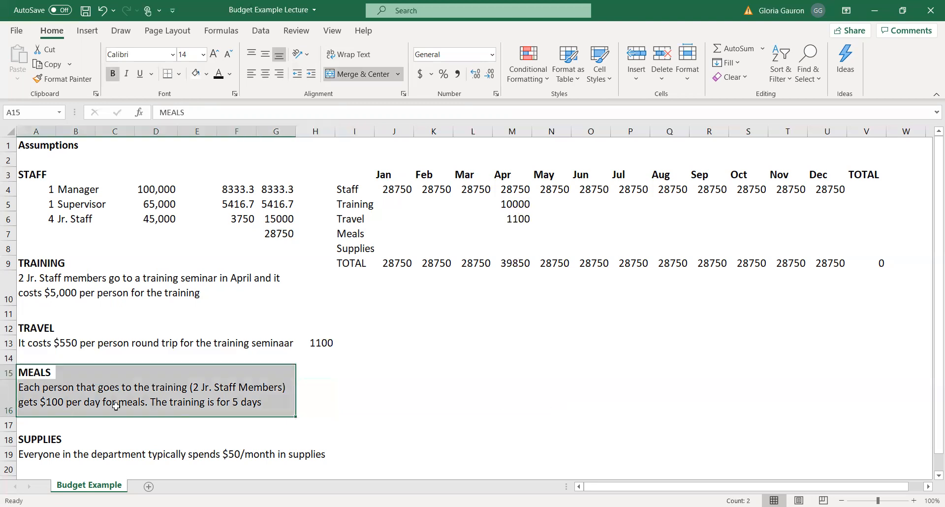
left_click_drag(53, 261, 168, 295)
left_click(172, 399)
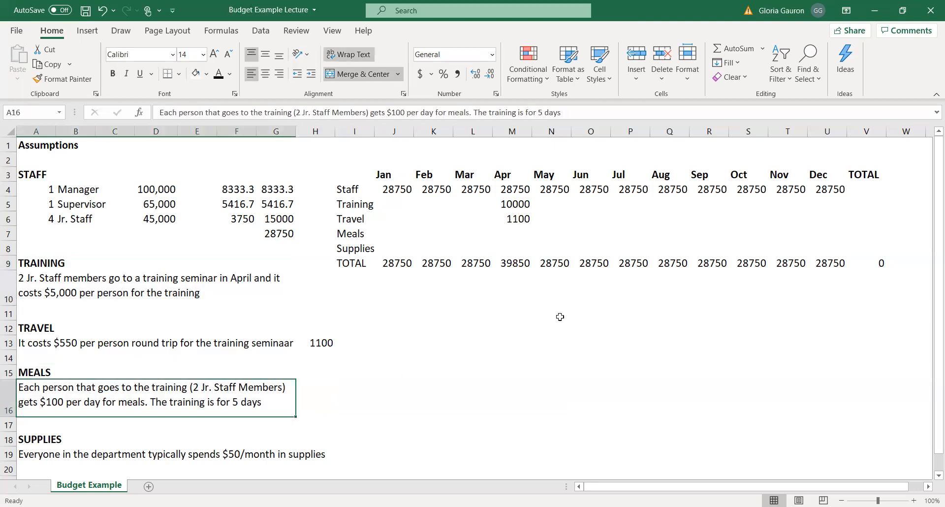
left_click(518, 234)
type("1000")
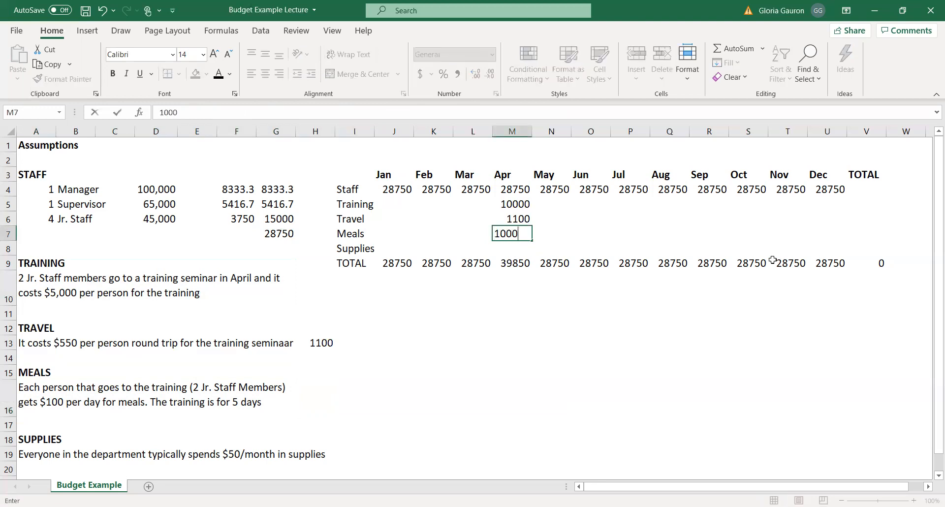
key("Return")
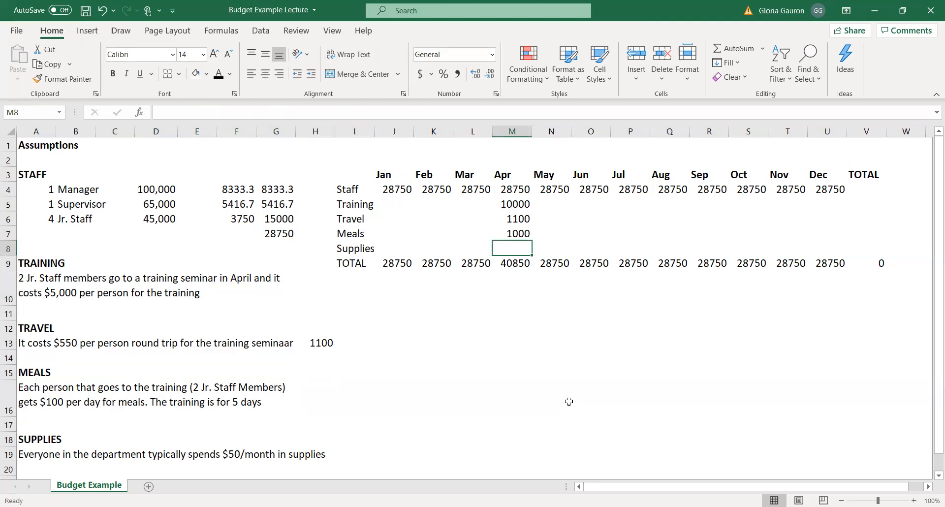
Calculate the department's monthly supplies cost below the supplies assumption in G21 with the formula =6*50.
scroll(569, 401, "down", 1)
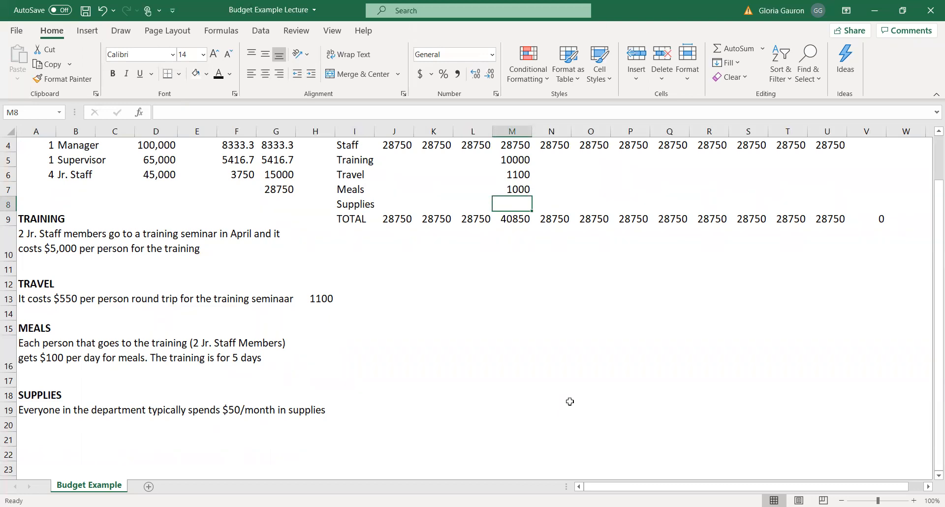
left_click_drag(40, 414, 293, 417)
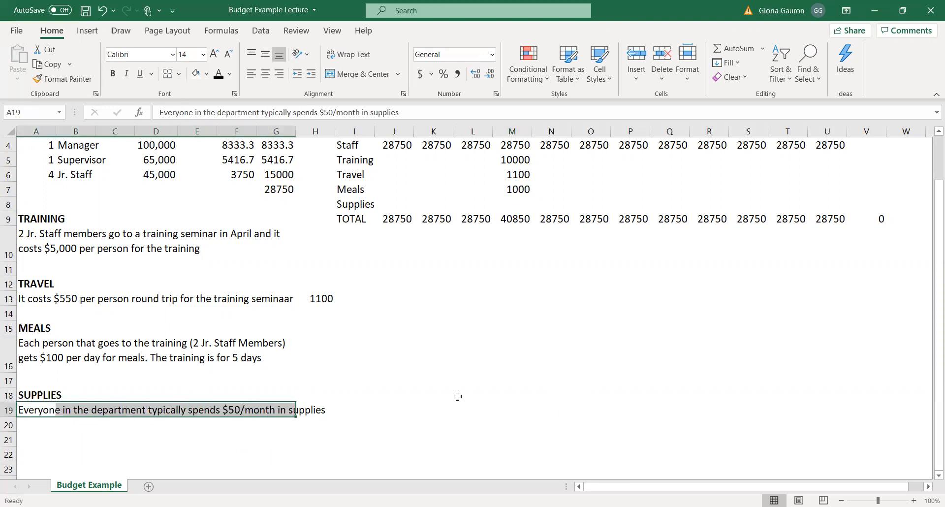
scroll(455, 396, "up", 1)
left_click_drag(45, 220, 46, 190)
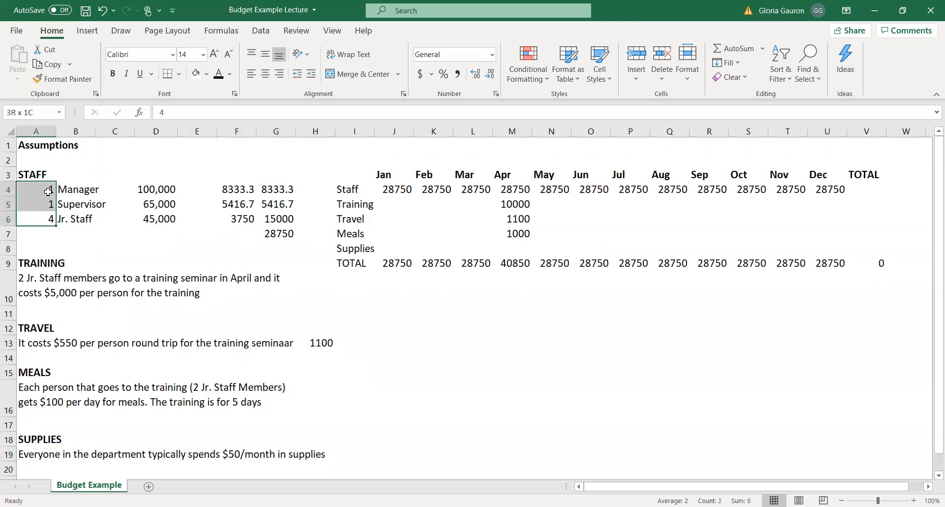
scroll(570, 312, "down", 2)
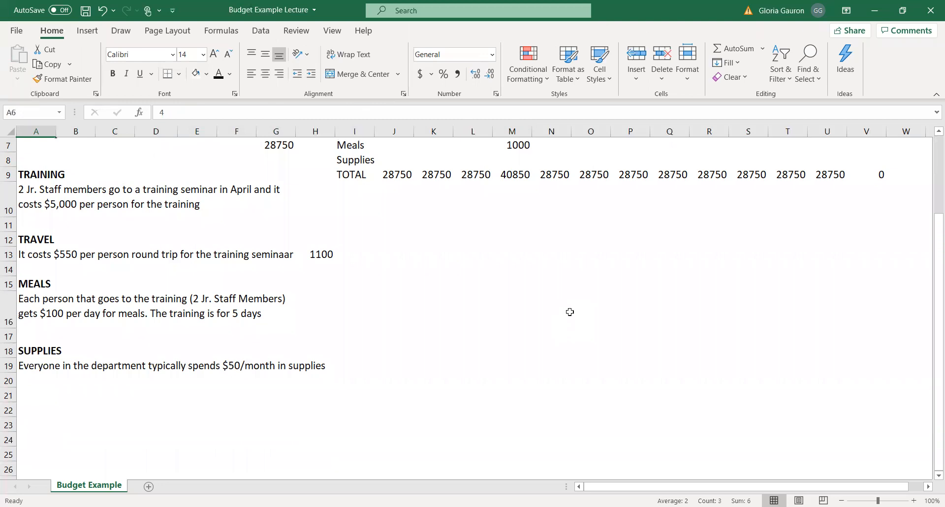
left_click(266, 391)
key("F2")
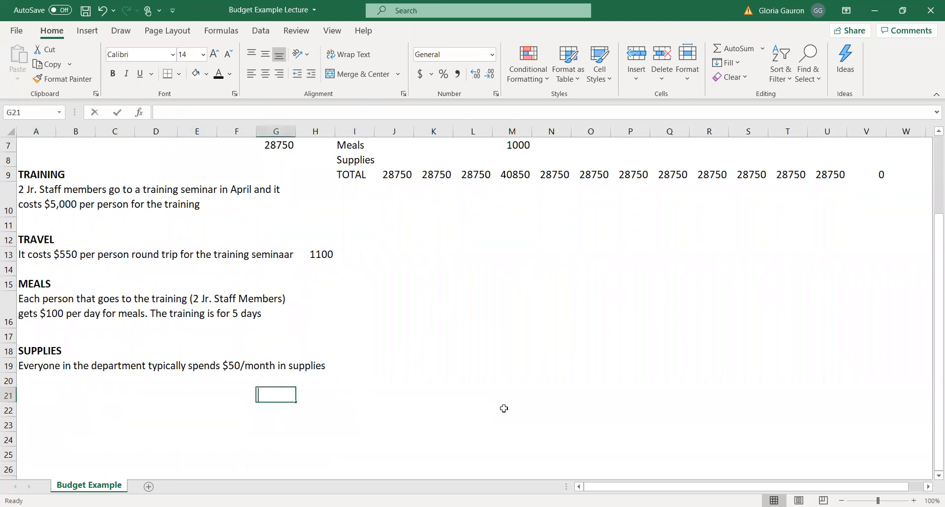
type("=6")
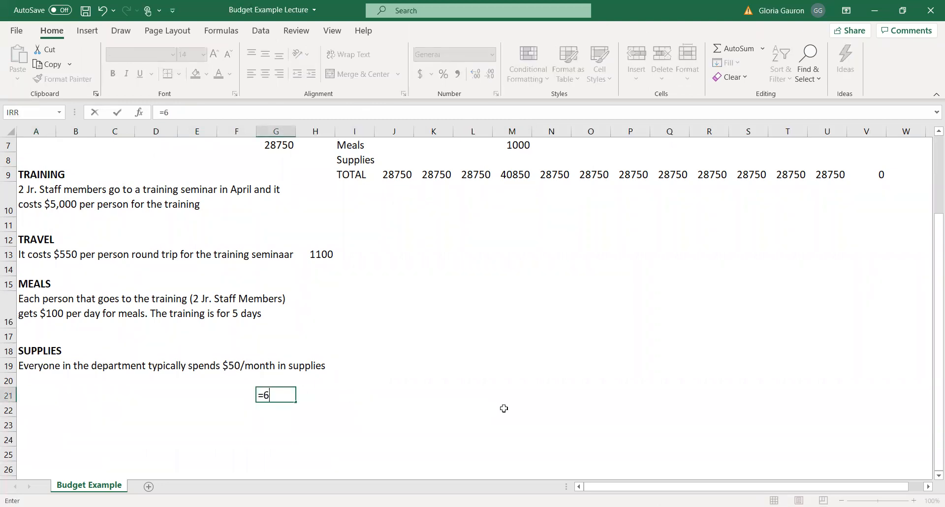
type("*50")
key("Return")
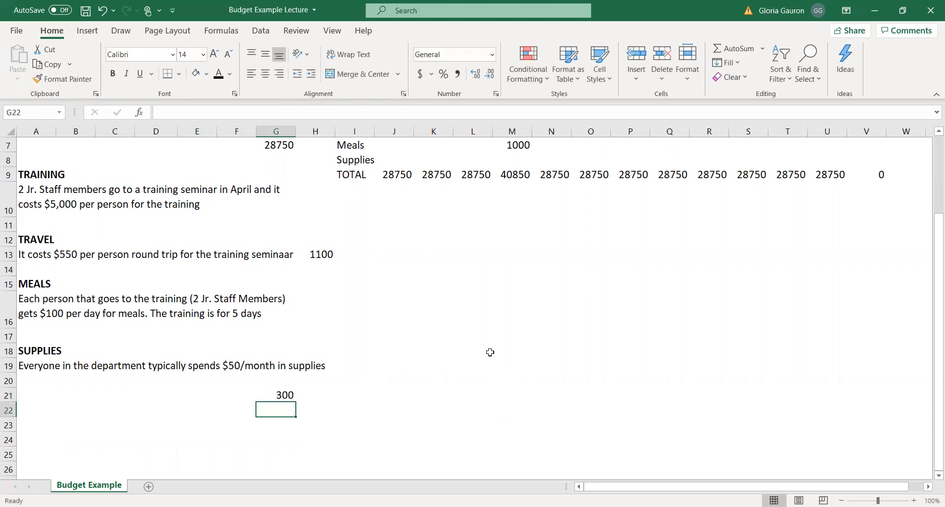
left_click(263, 395)
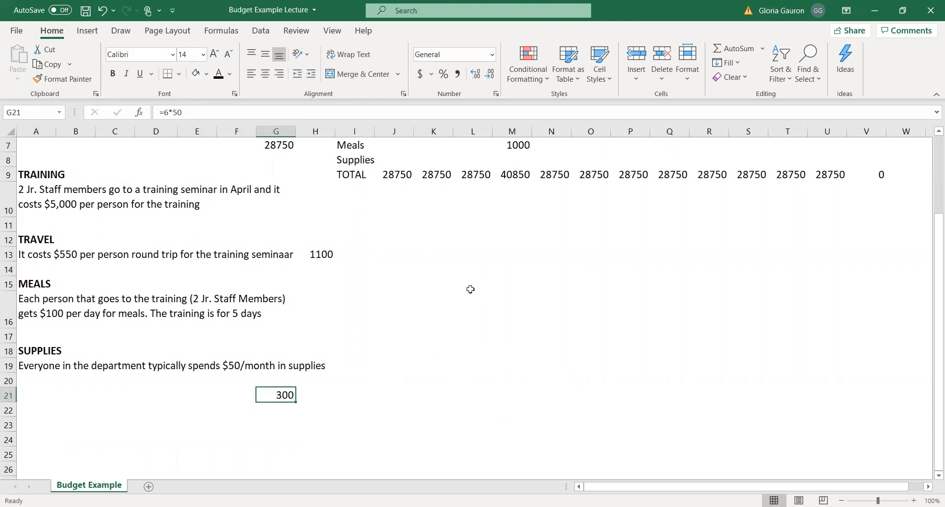
Review the supplies formula in G21 against the supplies assumption in row 19.
left_click_drag(180, 114, 153, 113)
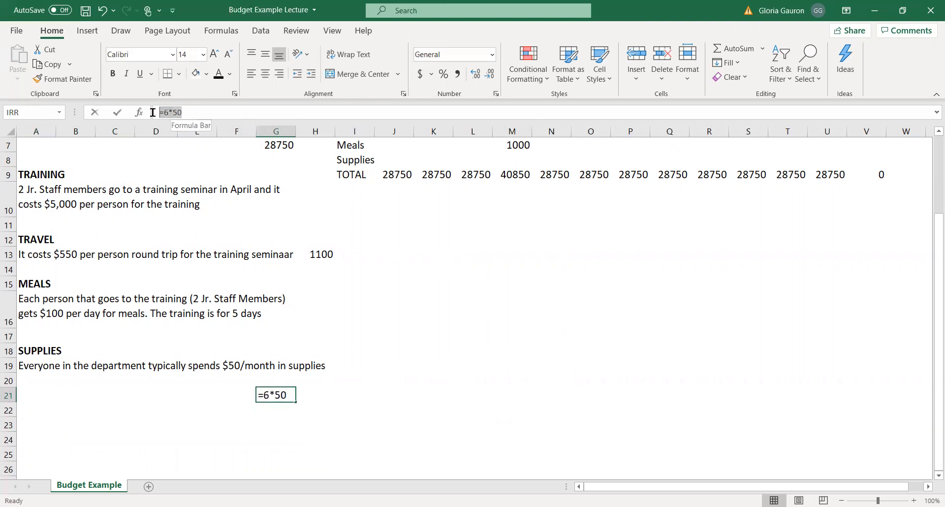
left_click(492, 404)
key("Escape")
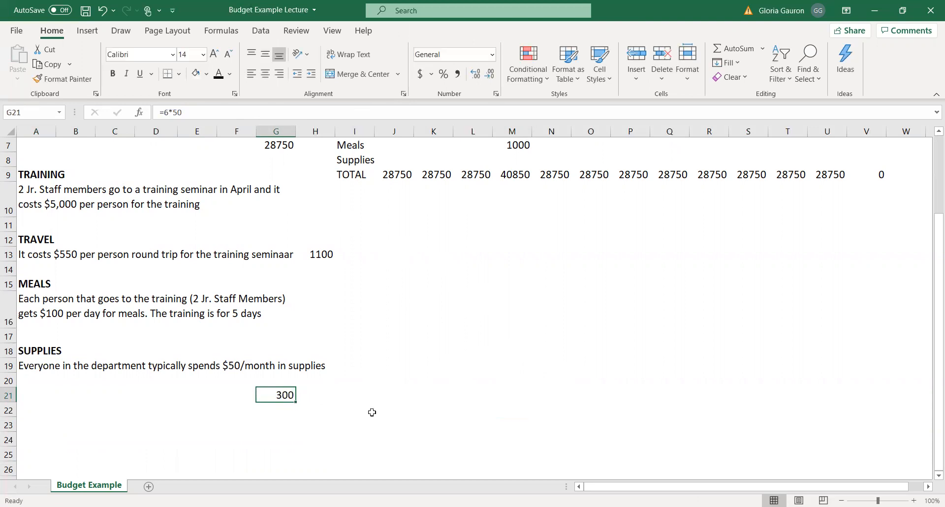
scroll(460, 373, "up", 2)
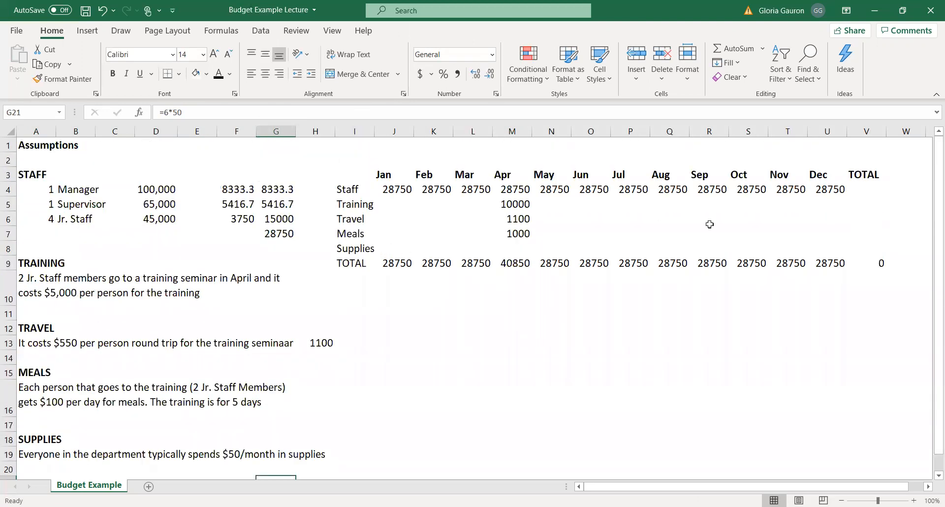
left_click_drag(34, 454, 303, 454)
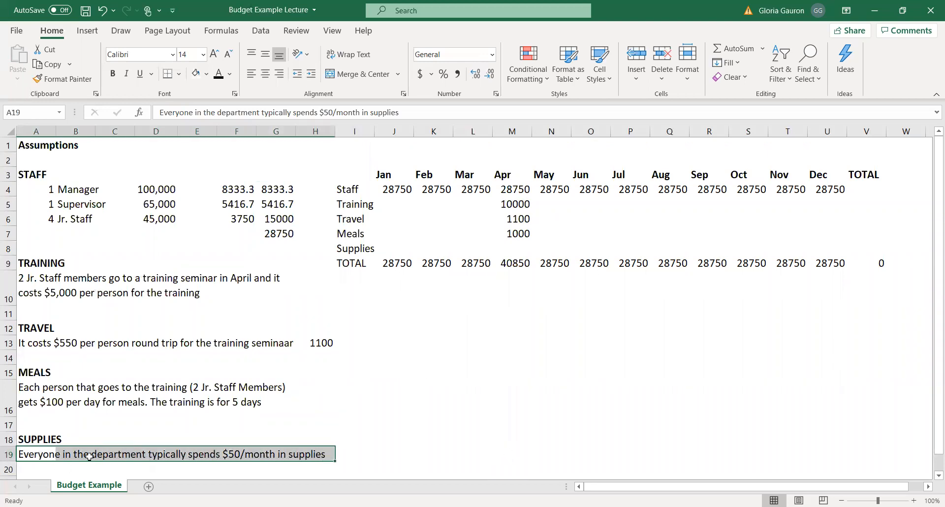
left_click_drag(31, 455, 330, 454)
scroll(641, 389, "down", 1)
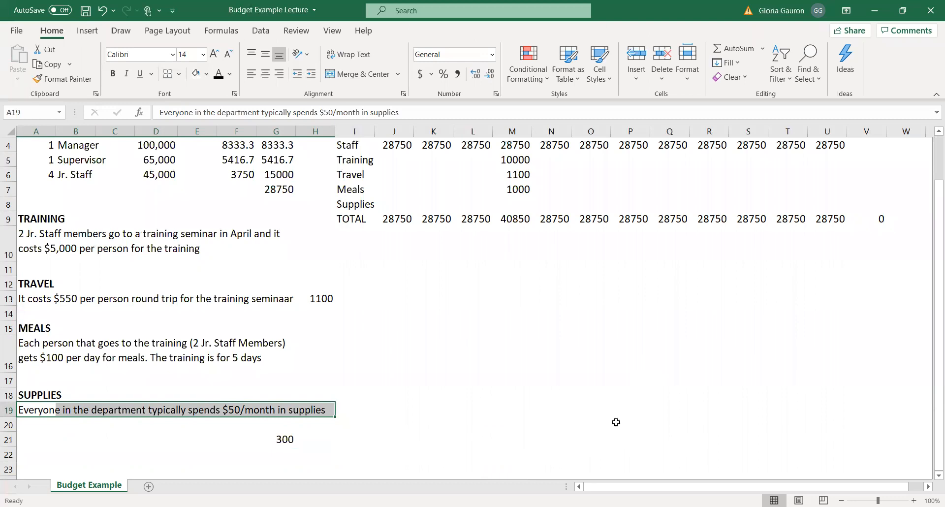
Link the January supplies cost in J8 to the calculated monthly supplies amount with the formula =G21.
left_click(394, 203)
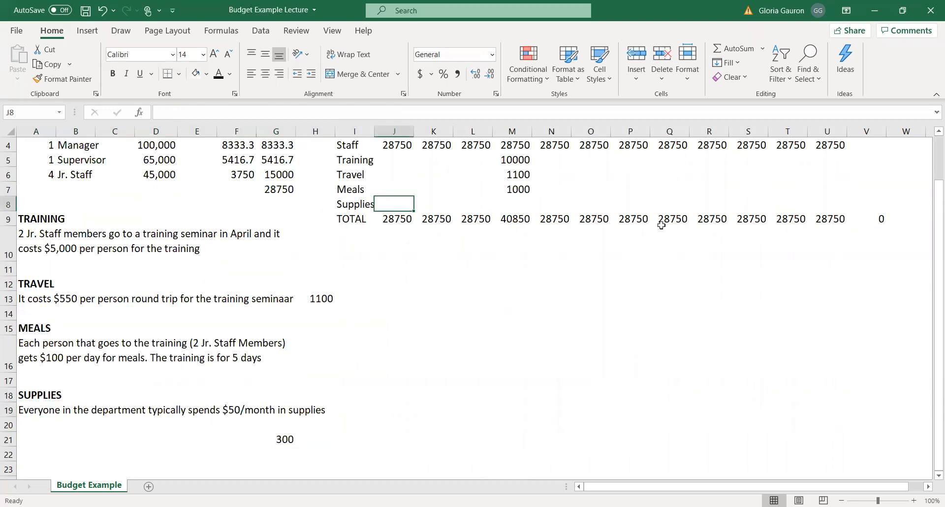
type("=")
left_click(274, 439)
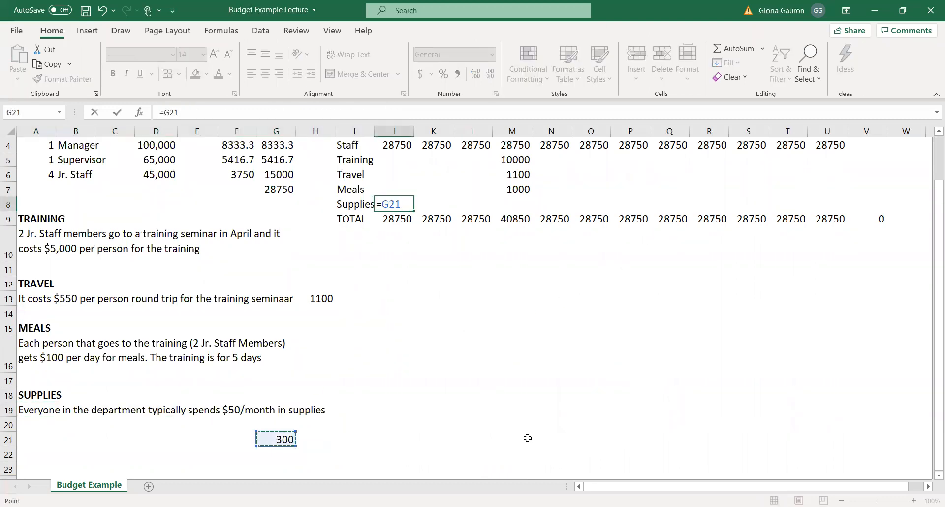
key("Return")
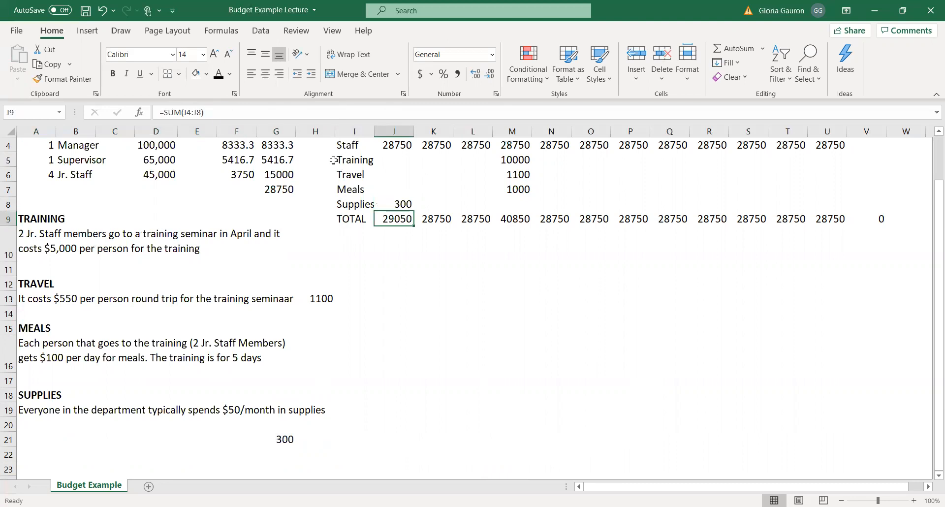
Make the January supplies reference in J8 absolute so the formula reads =$G$21.
left_click(380, 204)
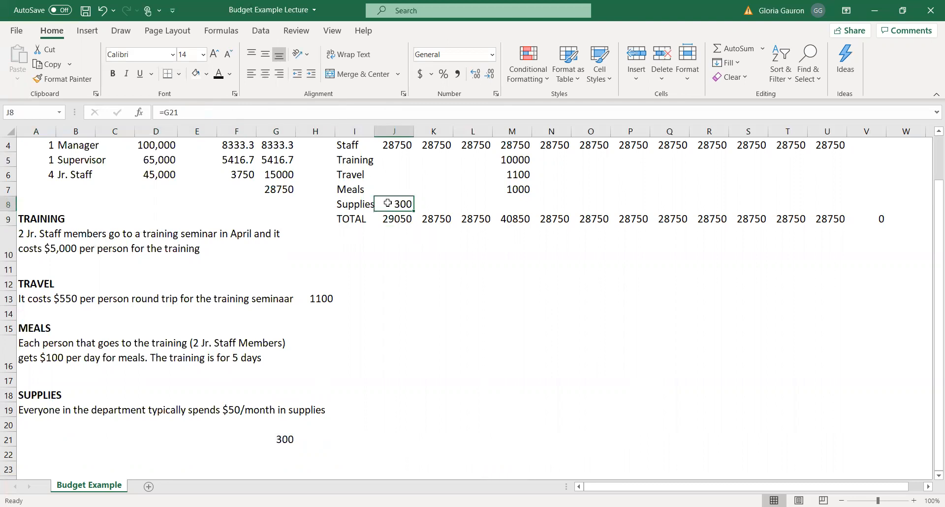
left_click(163, 109)
type("$G$")
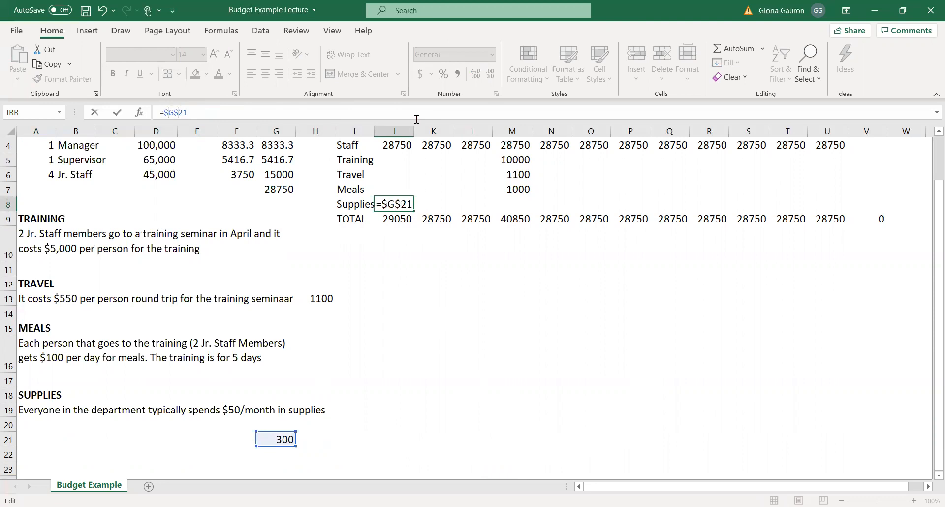
key("Return")
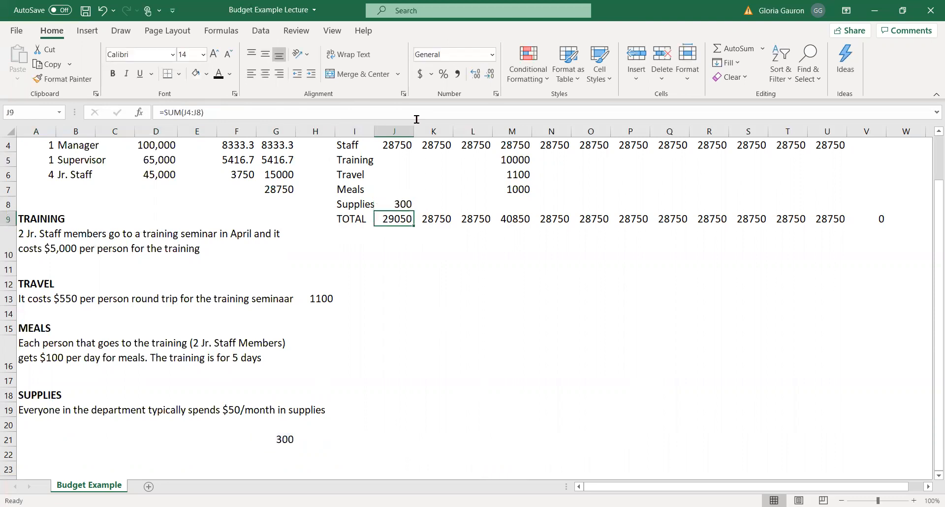
Fill the January supplies formula across row 8 through December in U8.
left_click(401, 204)
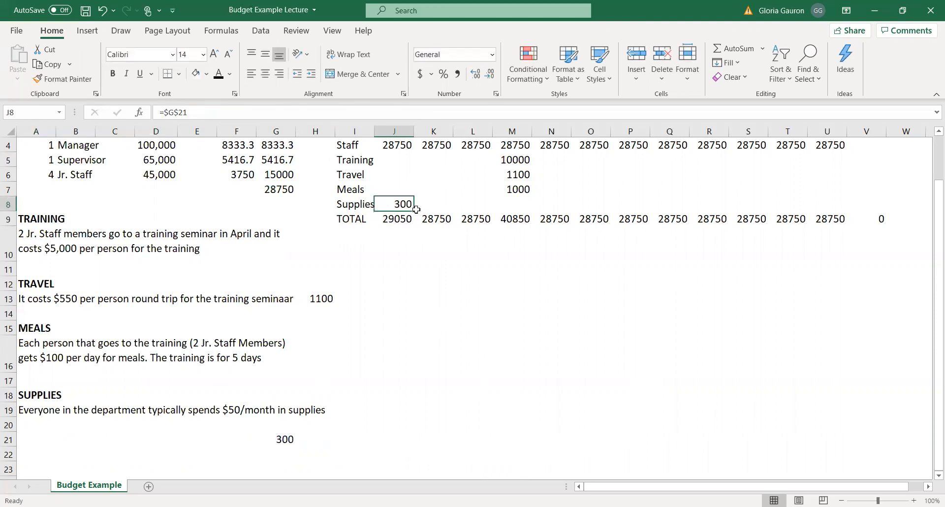
left_click_drag(412, 208, 840, 213)
scroll(886, 377, "up", 1)
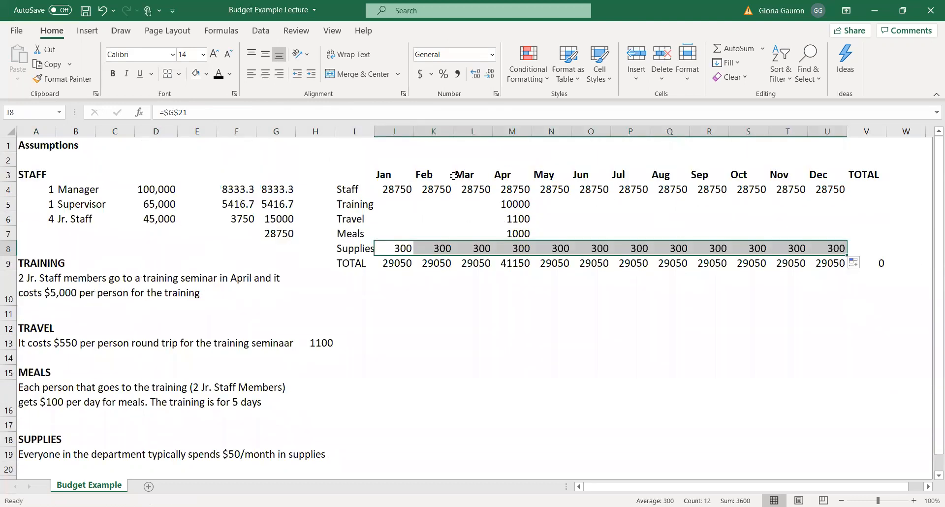
Sum the January through December staff costs into the TOTAL column in V4 with AutoSum.
left_click_drag(403, 187, 873, 189)
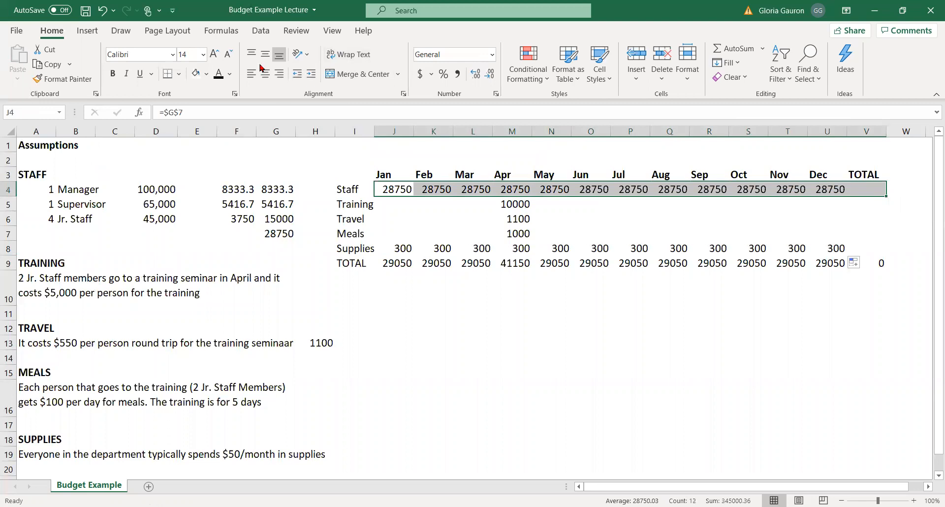
left_click(733, 48)
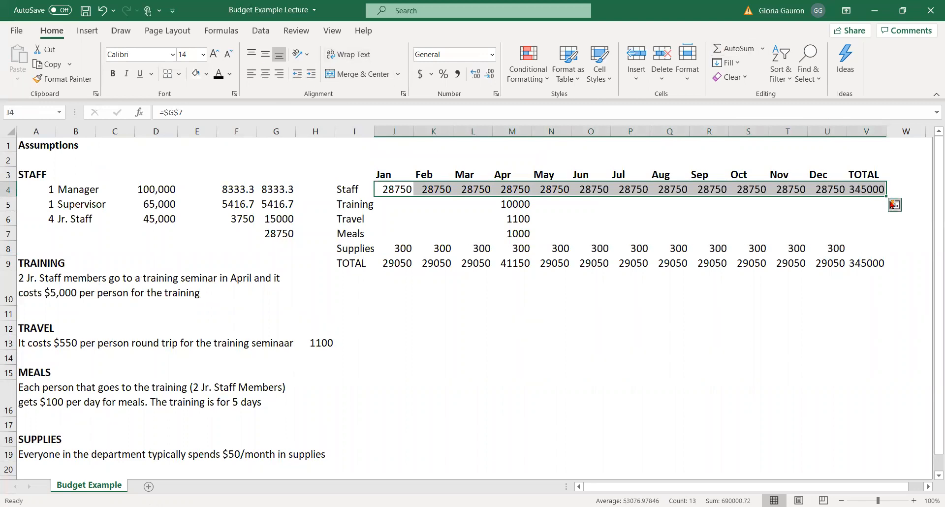
left_click(576, 285)
left_click_drag(396, 203, 479, 234)
left_click_drag(554, 202, 843, 239)
left_click(798, 322)
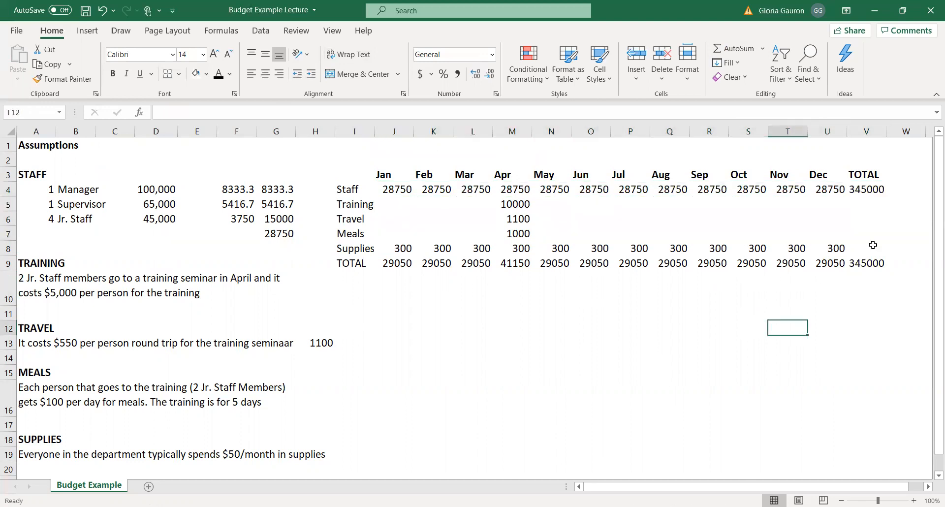
left_click_drag(883, 190, 896, 266)
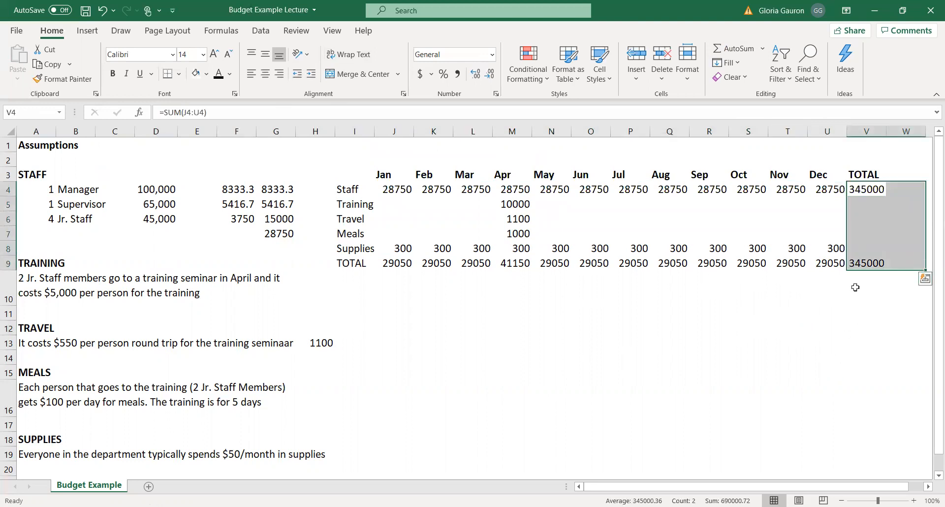
left_click(859, 261)
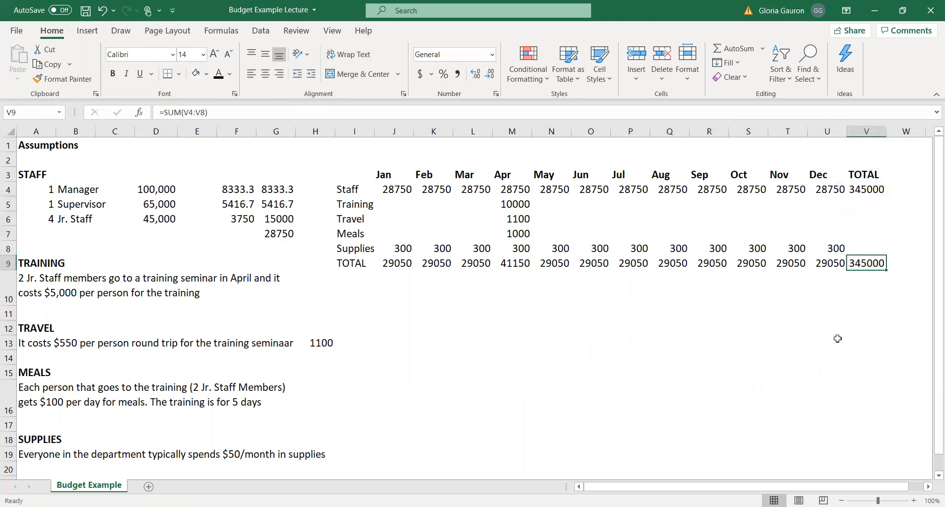